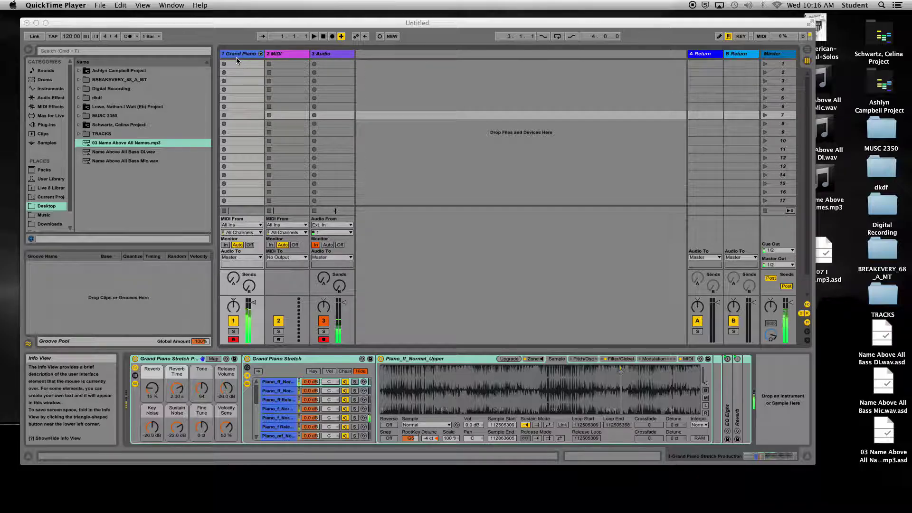
- Record a take of the armed Grand Piano and 3 Audio tracks into the arrangement, stop it, and show the Arrangement View
click(328, 38)
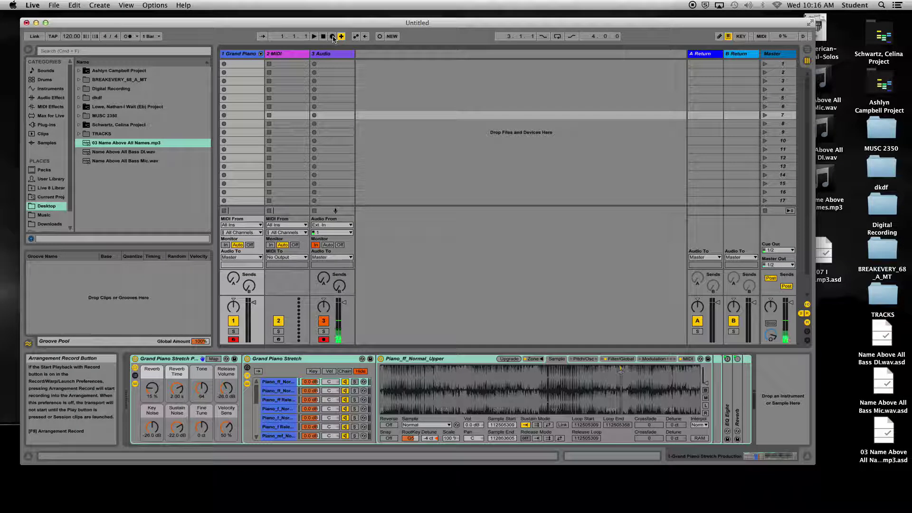
click(332, 37)
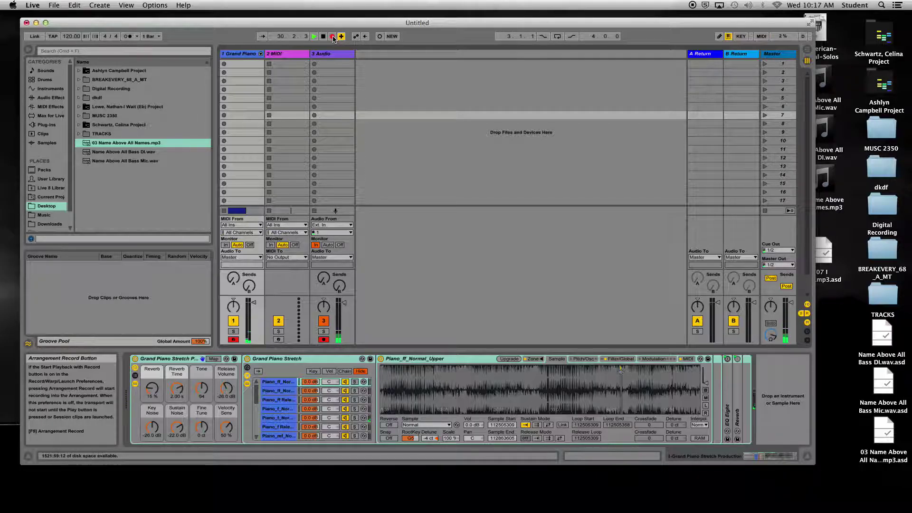
click(323, 37)
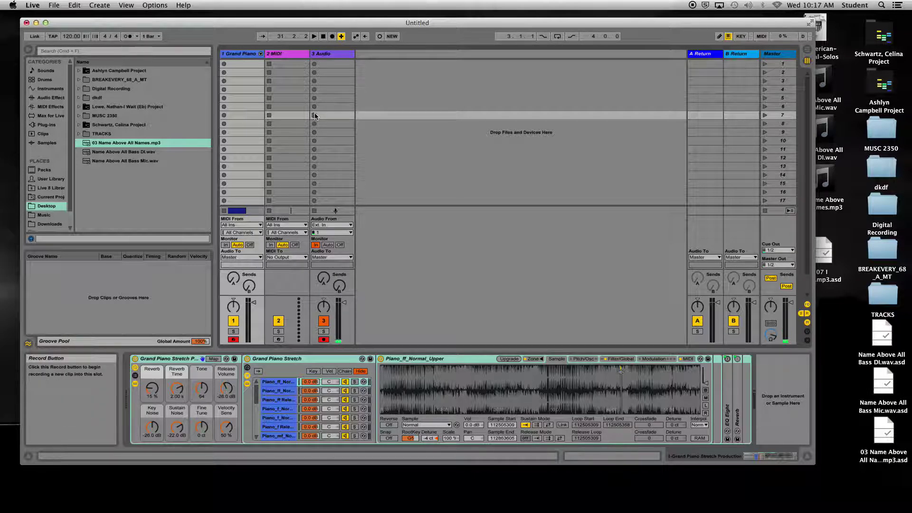
key(Tab)
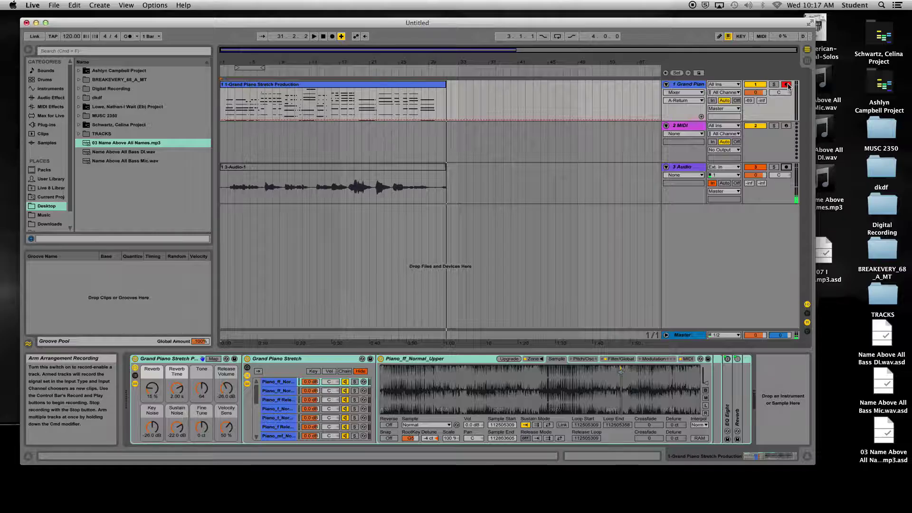
- Disarm the recorded tracks, set the 3 Audio track's monitoring to Auto, and play back the end of the take from bar 30
mouse_move(444, 168)
mouse_down()
mouse_move(430, 170)
mouse_move(445, 171)
mouse_up()
click(442, 177)
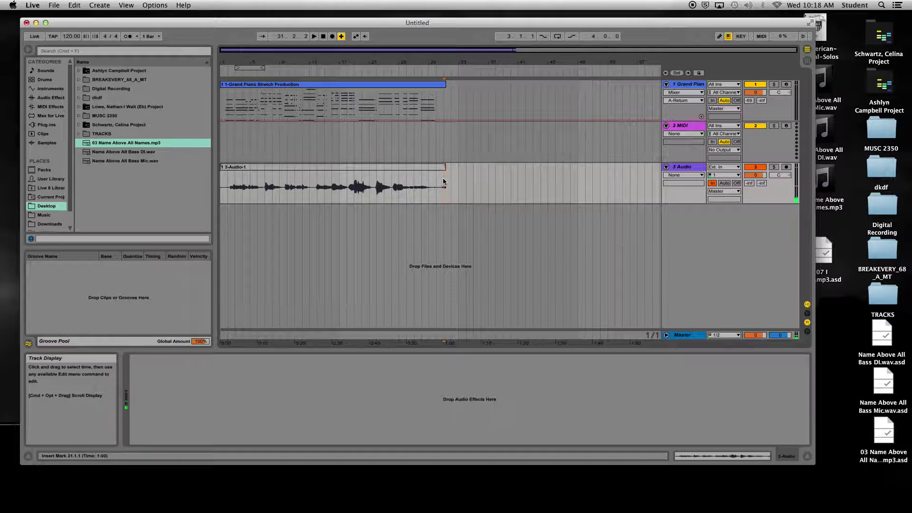
key(space)
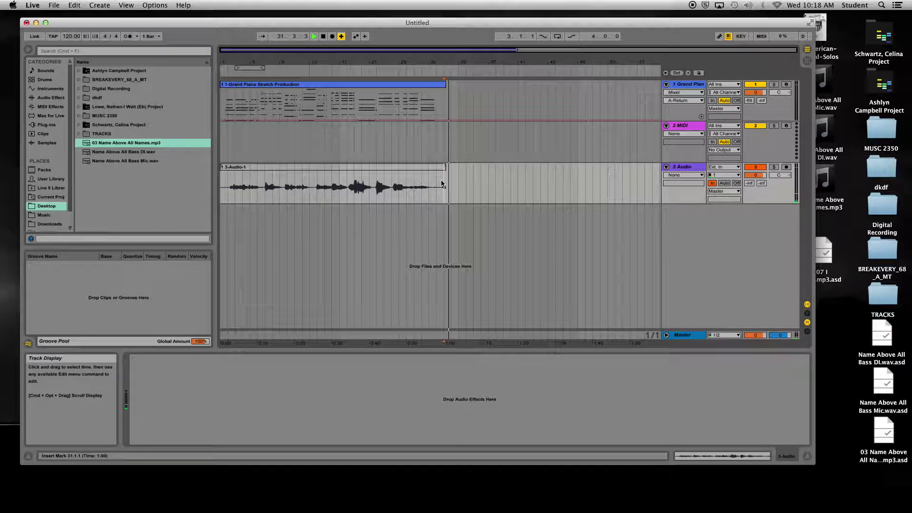
click(439, 185)
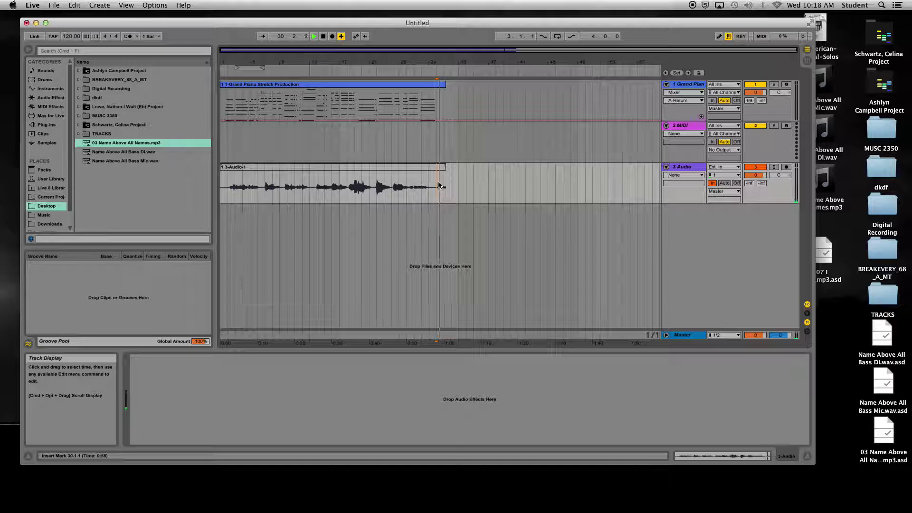
key(space)
click(724, 183)
key(space)
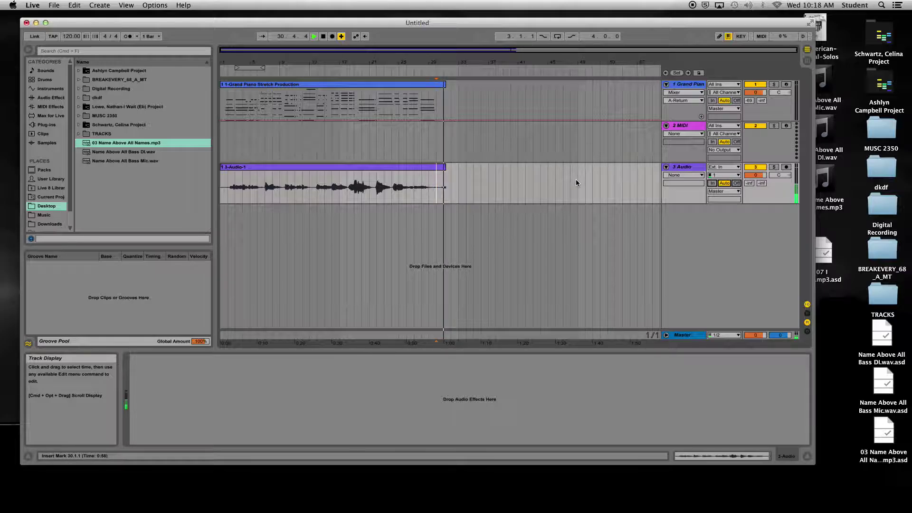
key(space)
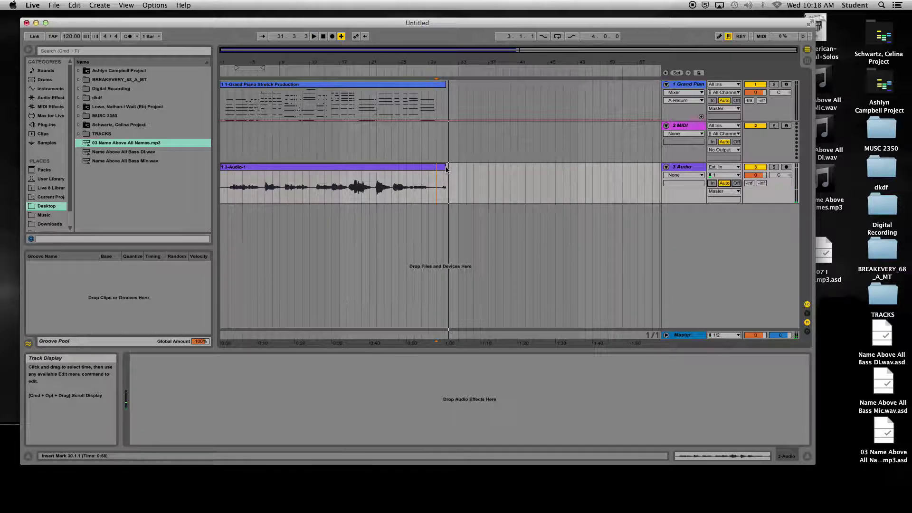
- Trim the end of the recorded 3 Audio clip back to bar 30
click(443, 169)
drag(444, 167, 436, 167)
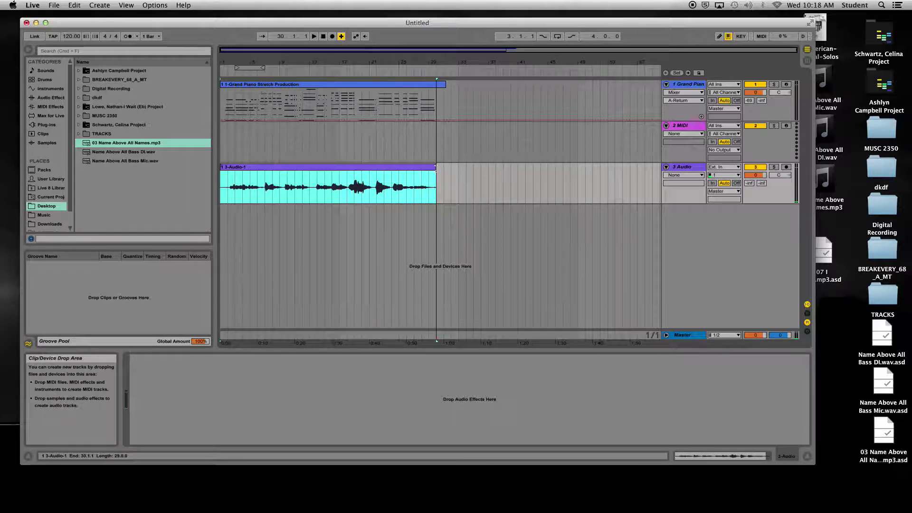
- Solo the 3 Audio track, listen to its clip from bar 18, and turn the solo off
click(348, 192)
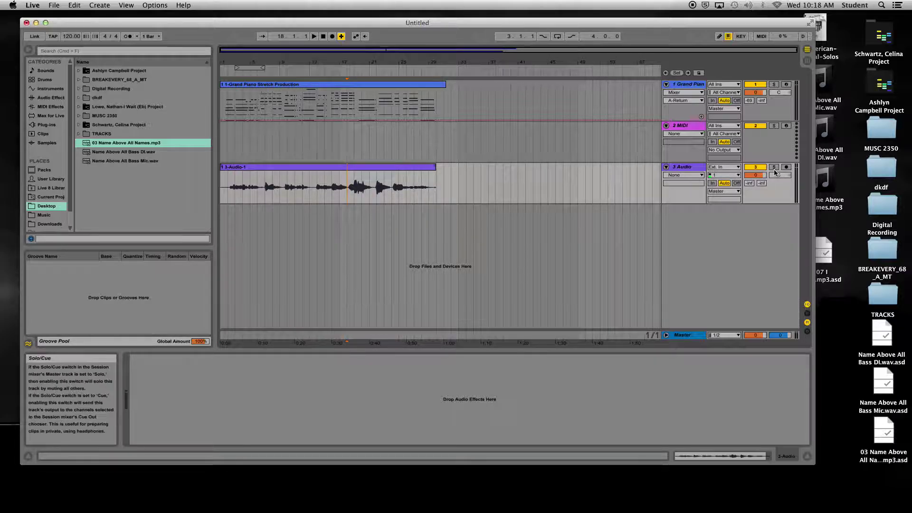
key(space)
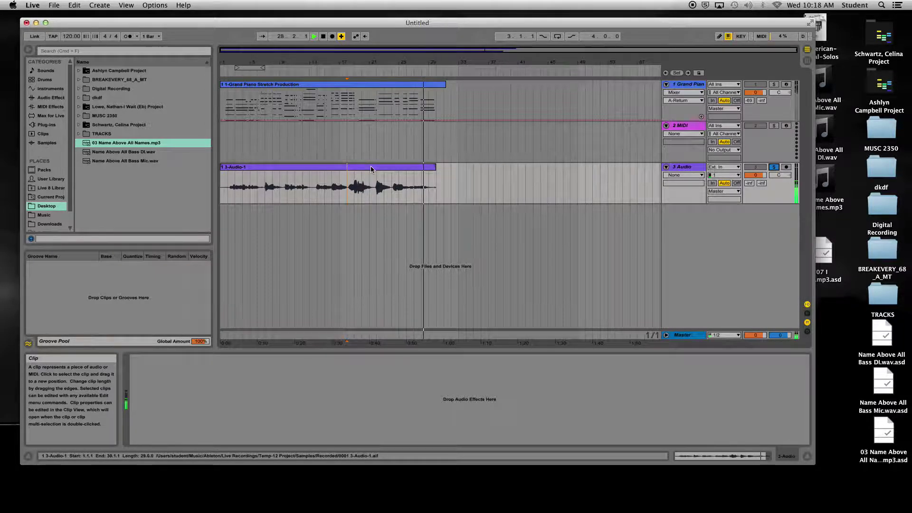
key(space)
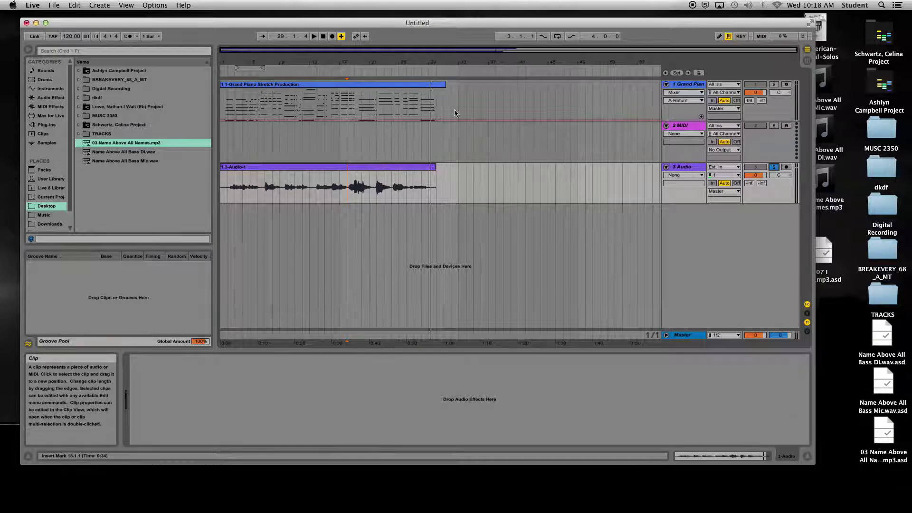
click(774, 166)
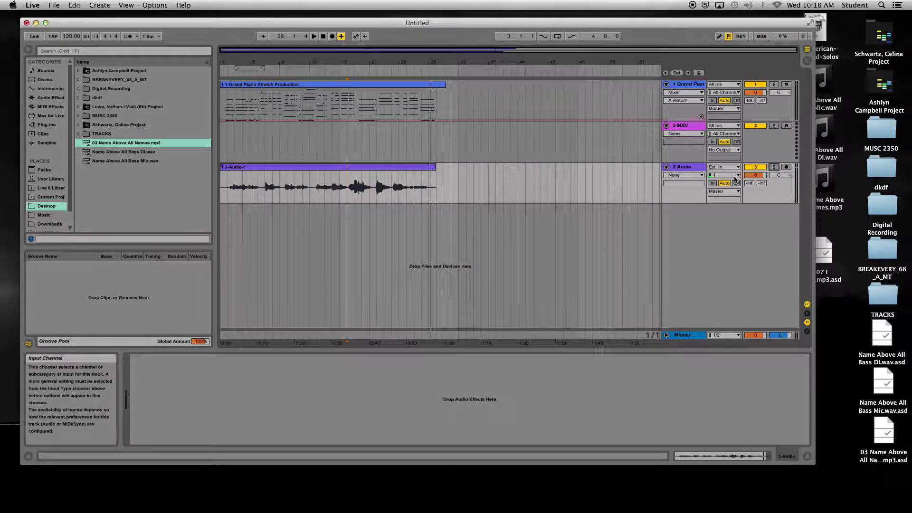
- Set the 3 Audio track's monitoring to In, and listen to the later part of the Grand Piano clip
click(713, 183)
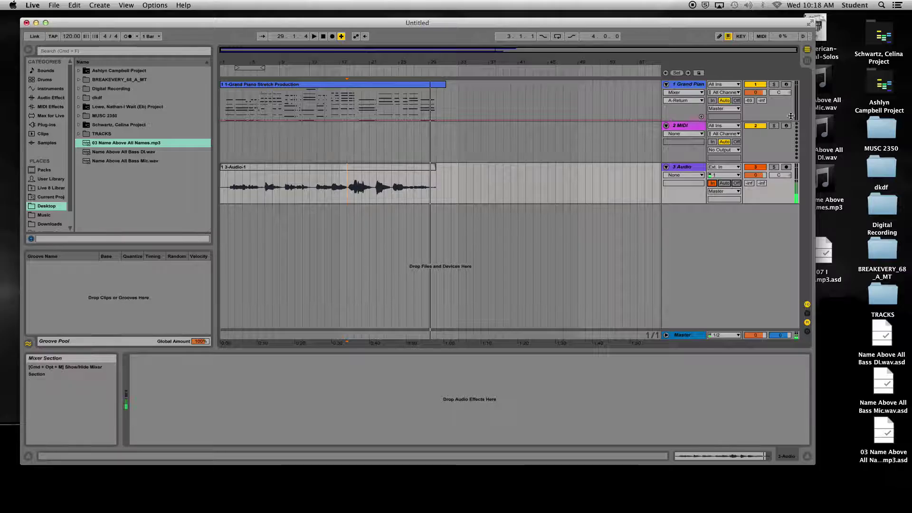
click(774, 84)
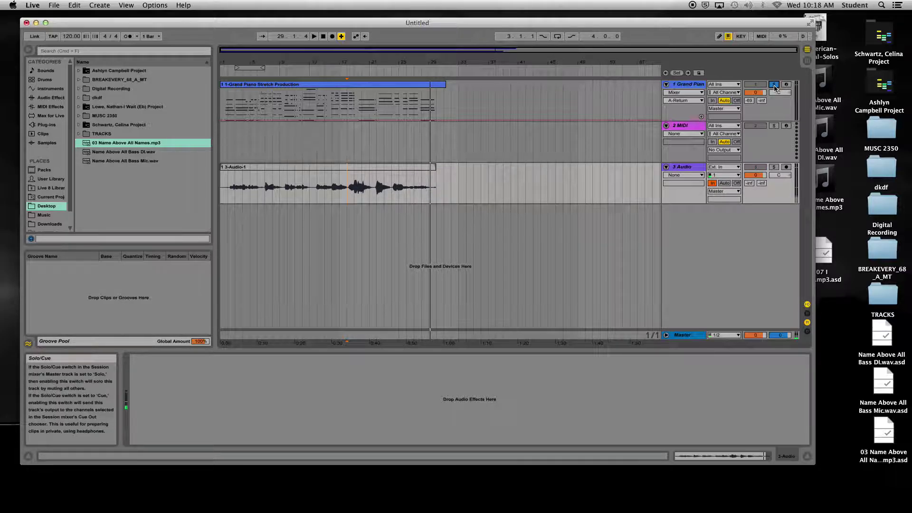
click(773, 85)
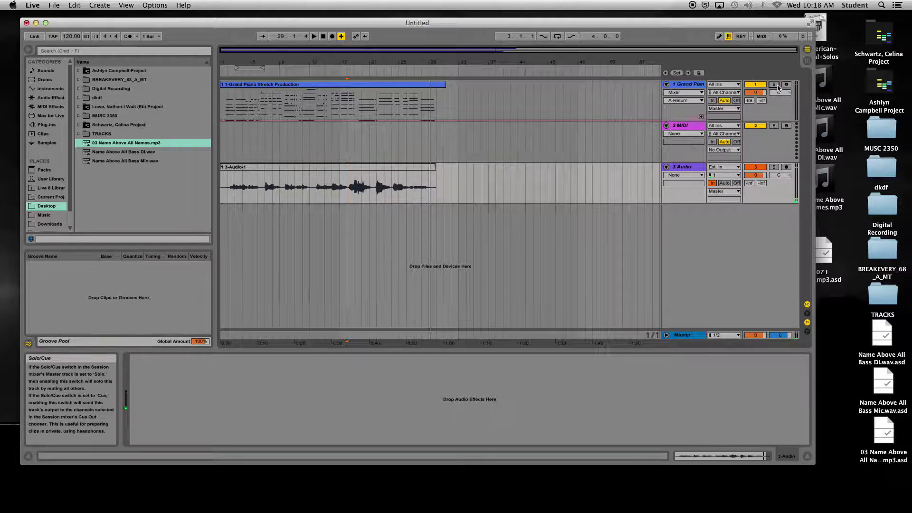
click(385, 103)
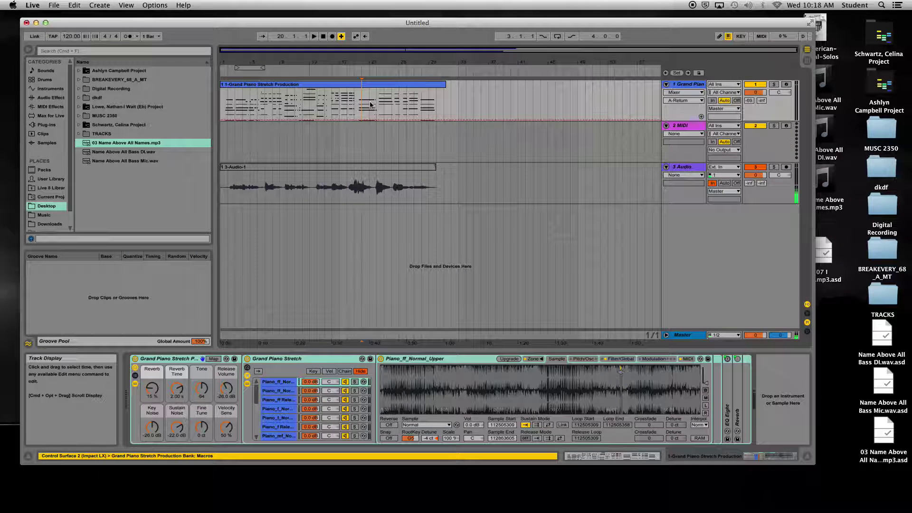
key(space)
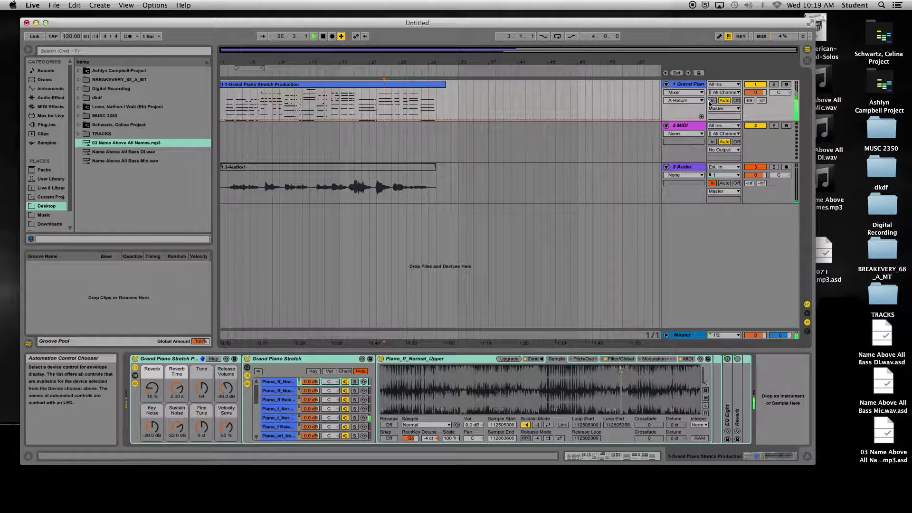
key(space)
- Add EQ Eight, Compressor and Reverb in that order to the 3 Audio track, with the Reverb's Dry/Wet at 0%
click(265, 166)
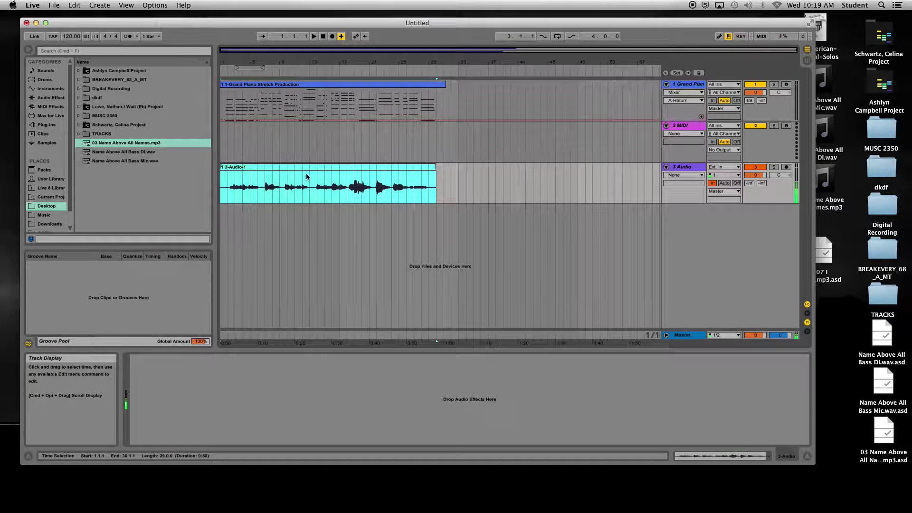
click(51, 98)
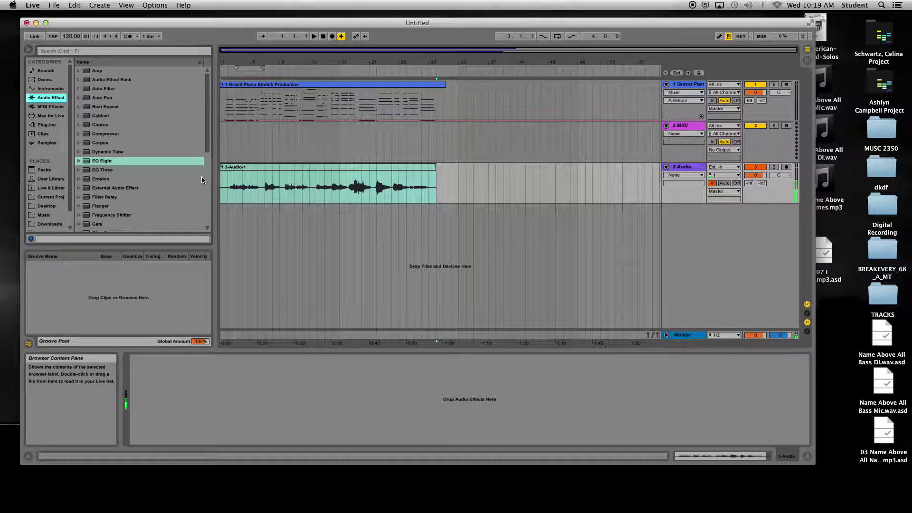
drag(98, 161, 232, 179)
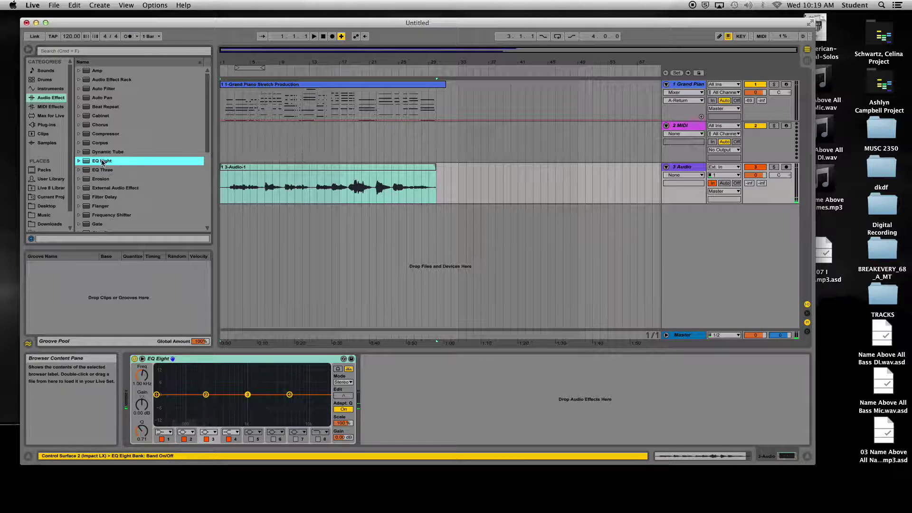
drag(97, 135, 248, 178)
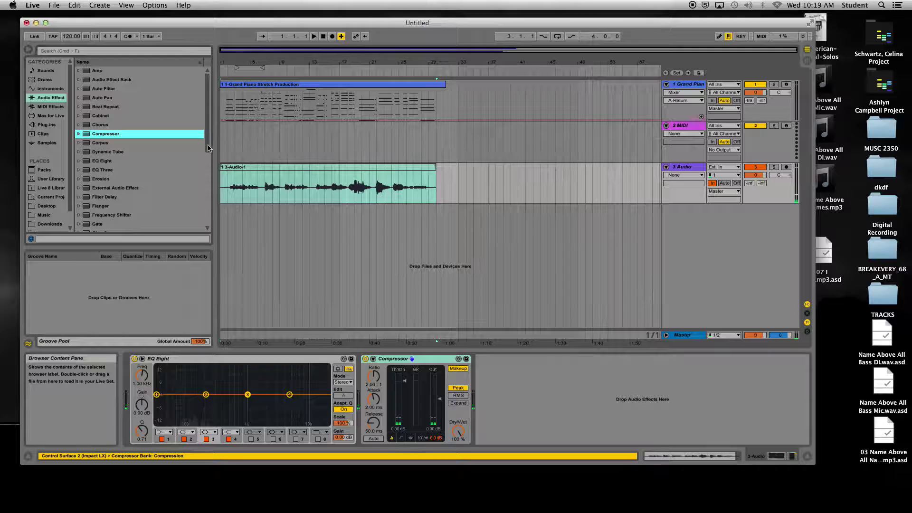
scroll(207, 203, down, 5)
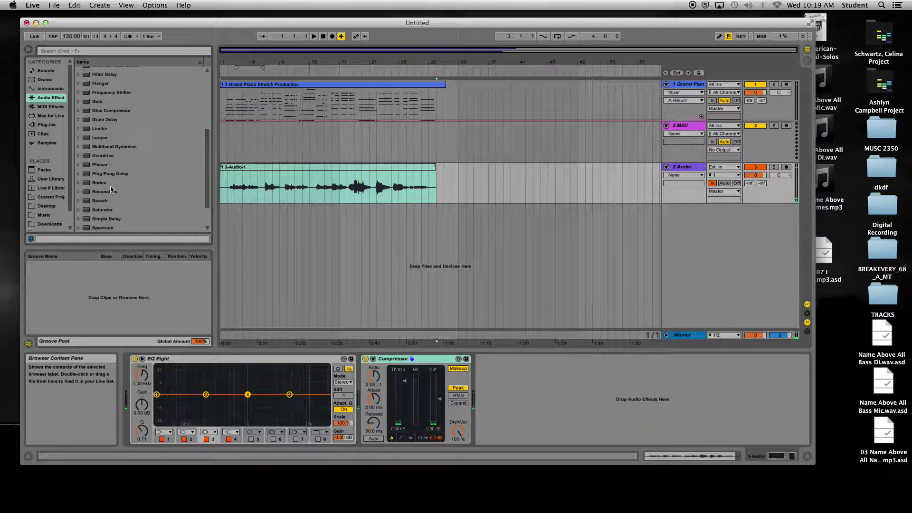
drag(96, 203, 481, 404)
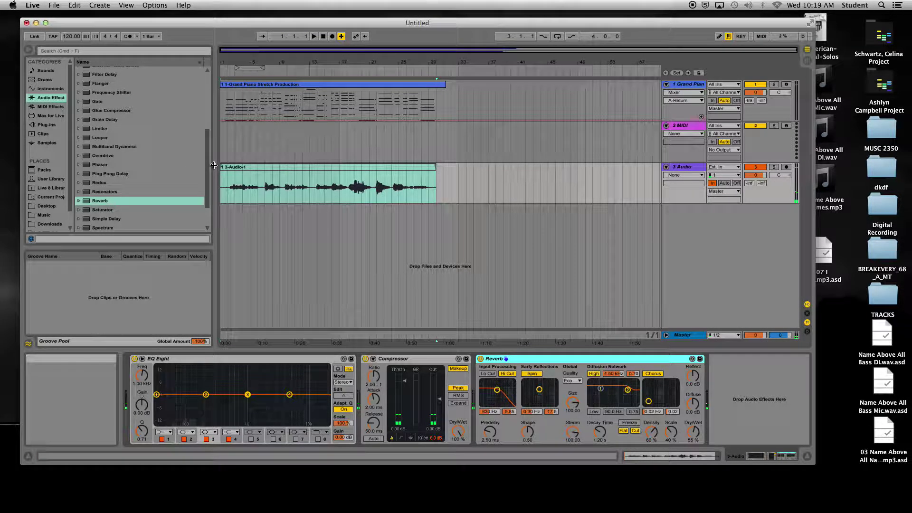
scroll(205, 141, up, 5)
scroll(205, 141, up, 1)
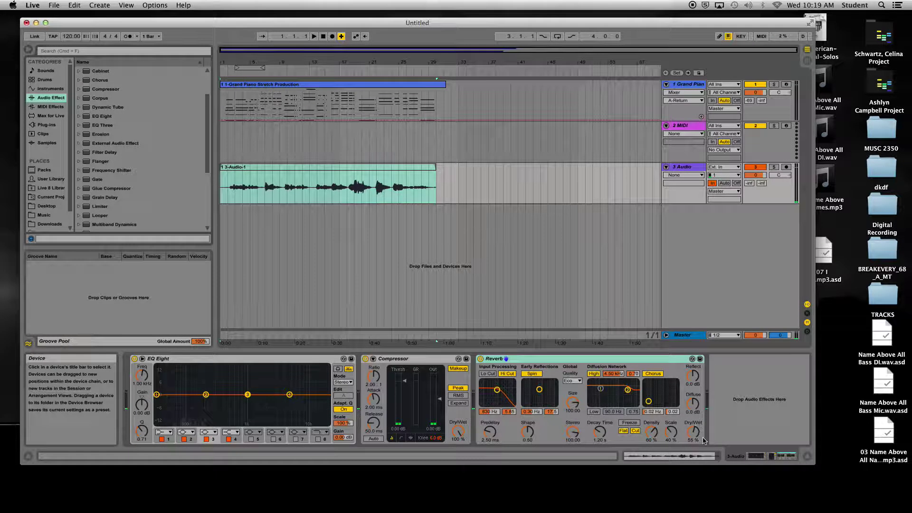
drag(693, 431, 693, 475)
- Duplicate the 3 Audio track, delete the clip from the copy, and set the original track's monitoring to Off
click(689, 167)
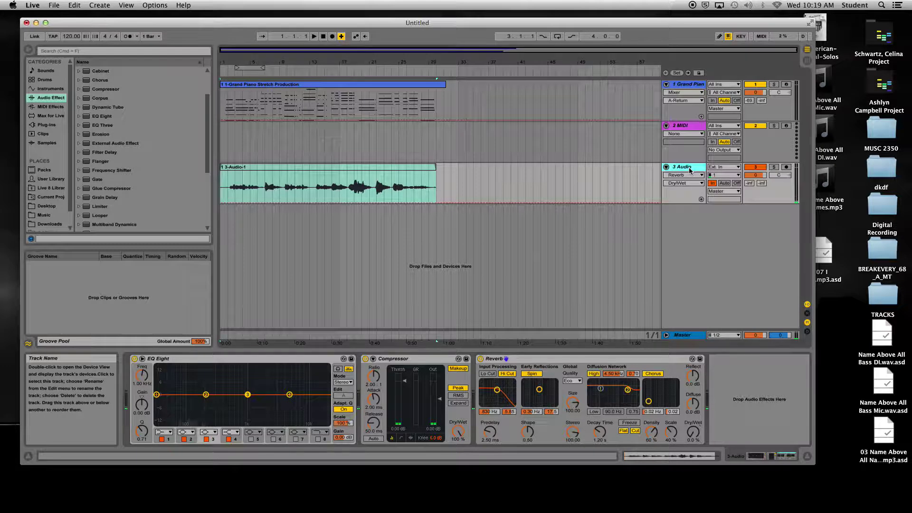
key(super+d)
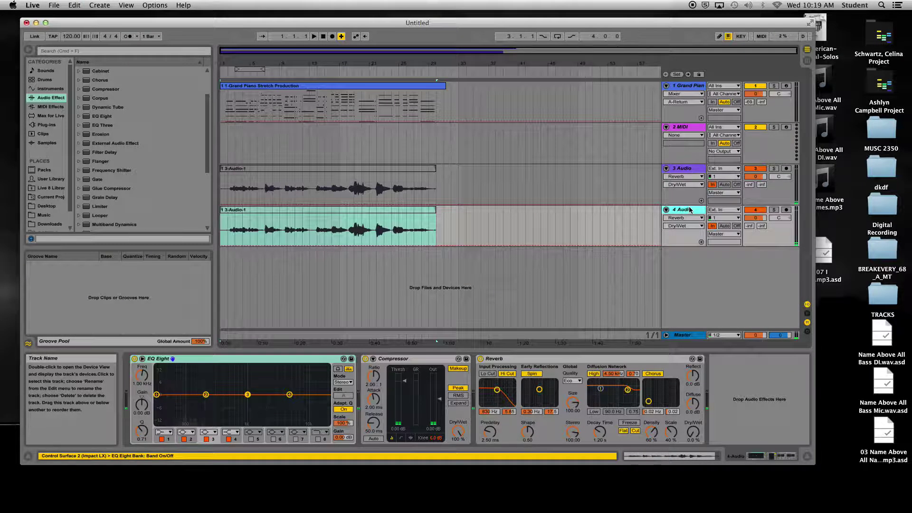
click(426, 213)
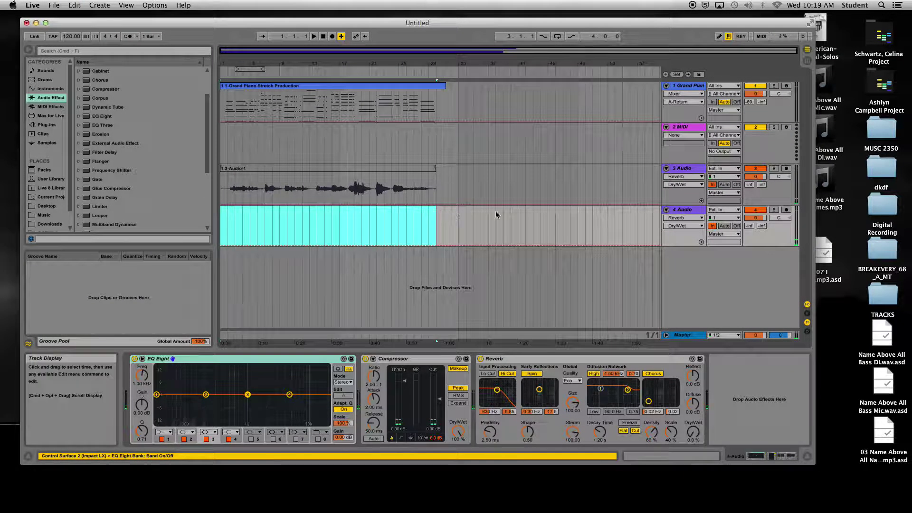
click(736, 184)
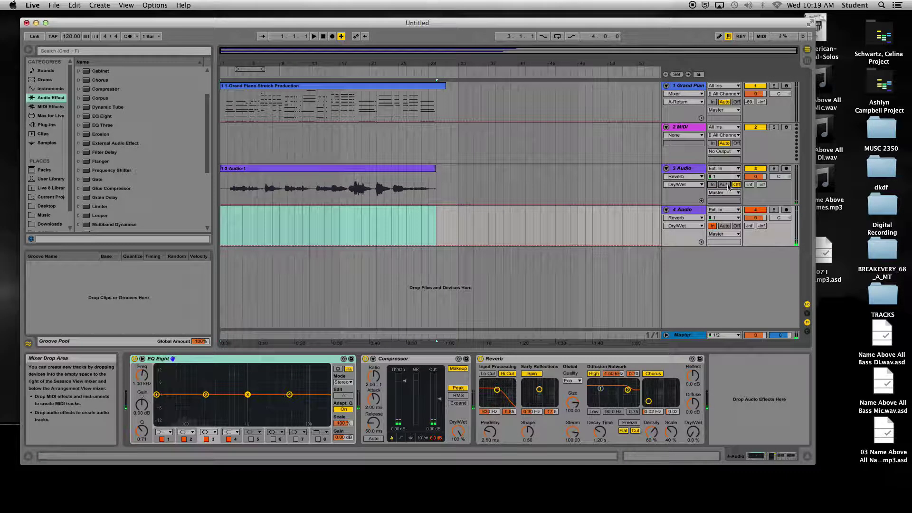
- Delete the Reverb, Compressor and EQ Eight devices from the duplicated 4 Audio track
click(546, 359)
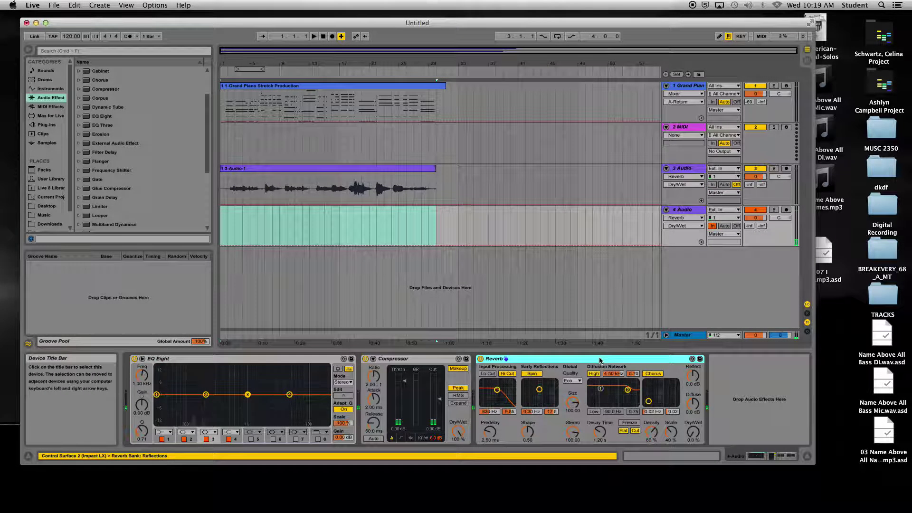
key(Delete)
key(Delete)
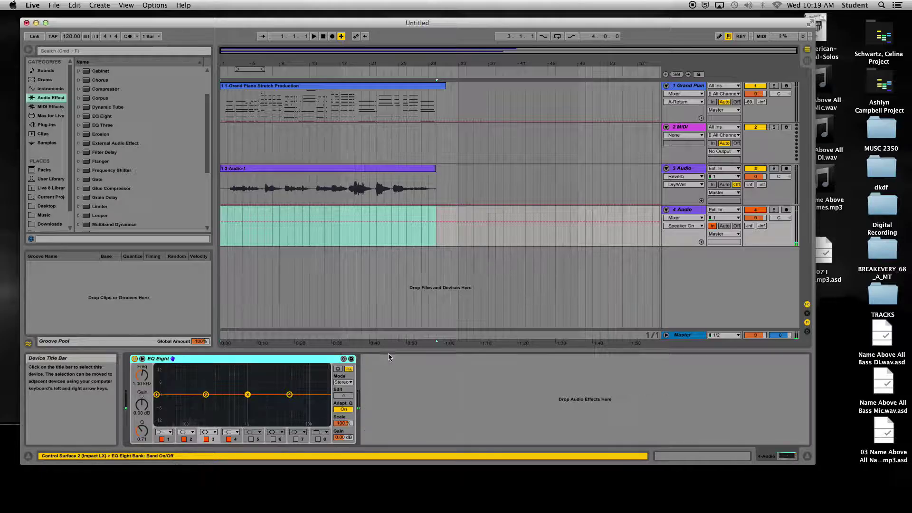
key(Delete)
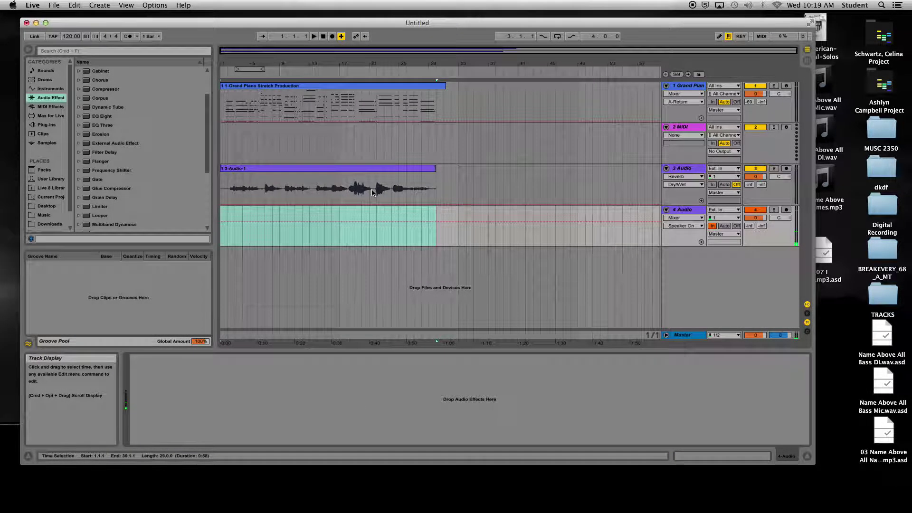
- Play the 3 Audio clip from bar 16 and mute the 1 Grand Piano track
click(384, 188)
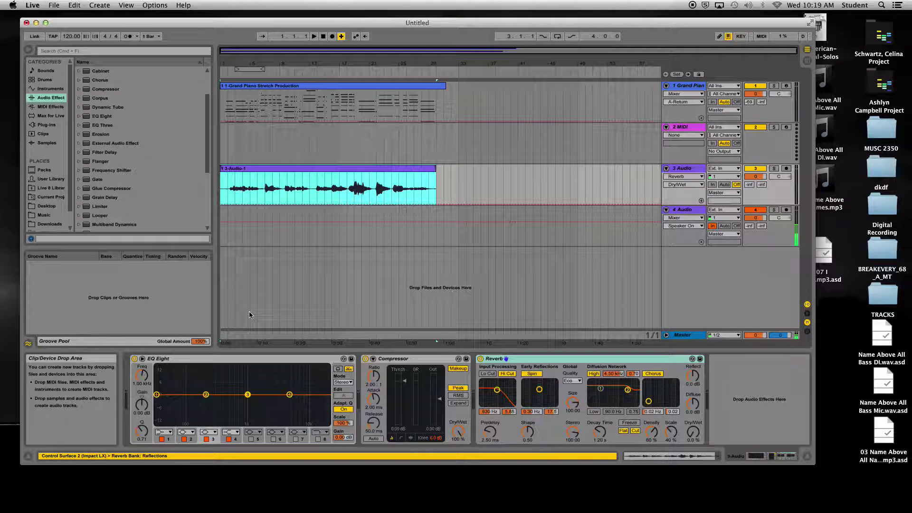
click(335, 199)
key(space)
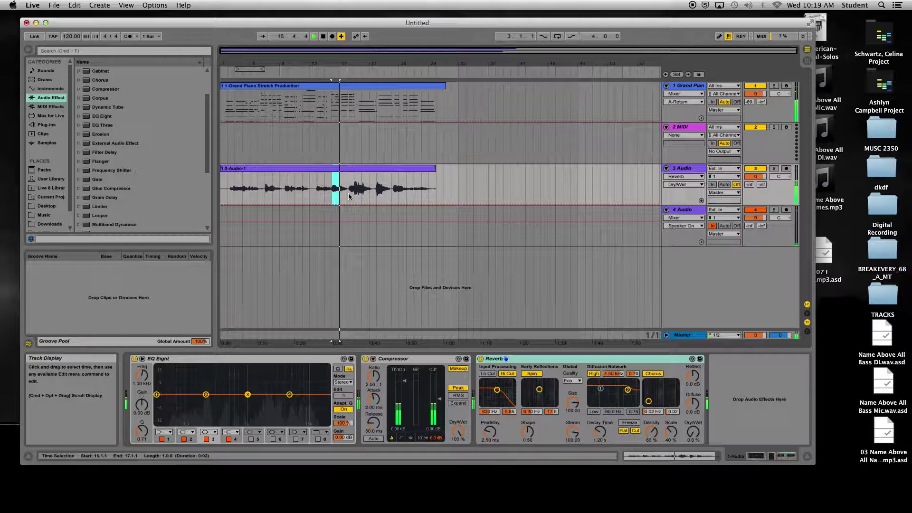
click(760, 87)
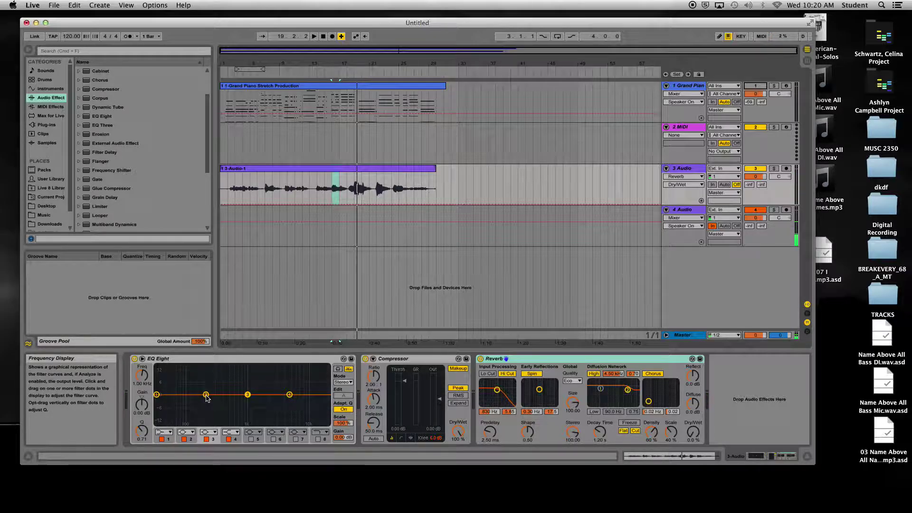
- Move band 2 of the 3 Audio track's EQ Eight to about 216 Hz with a gain of -0.12 dB
click(206, 395)
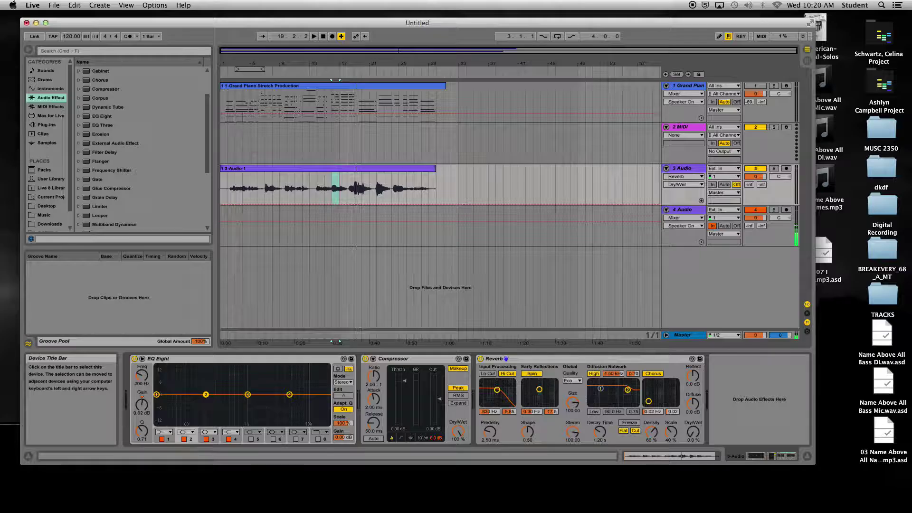
drag(206, 394, 208, 395)
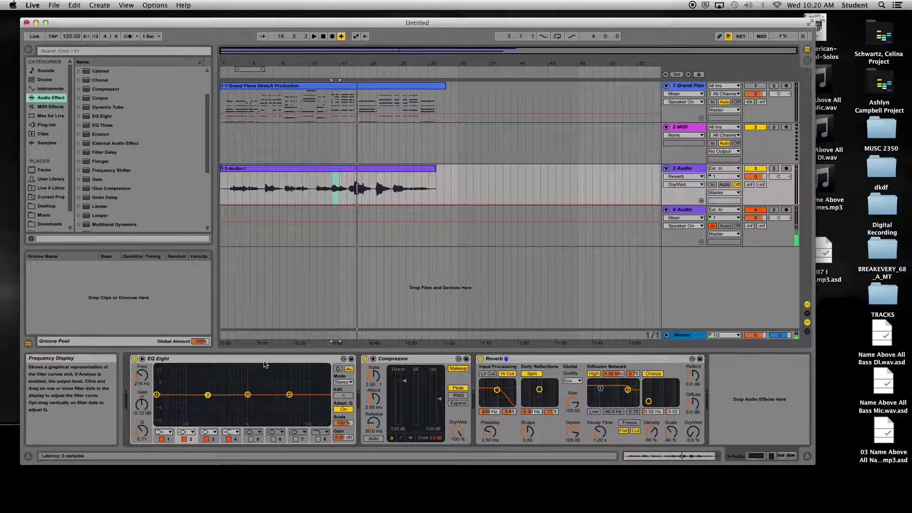
- Loop playback of the 3 Audio clip over one bar, from 16.1.1 to 17.1.1
click(332, 200)
drag(335, 201, 339, 201)
key(space)
click(557, 37)
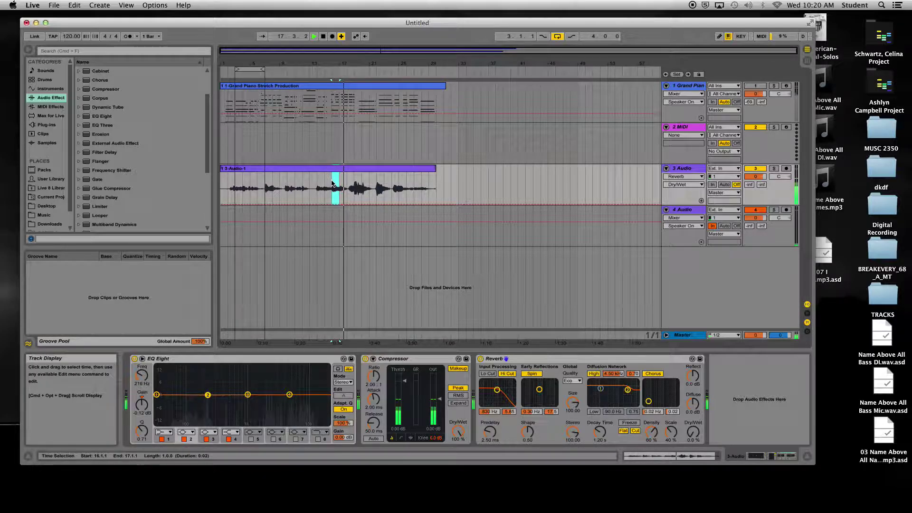
key(super+l)
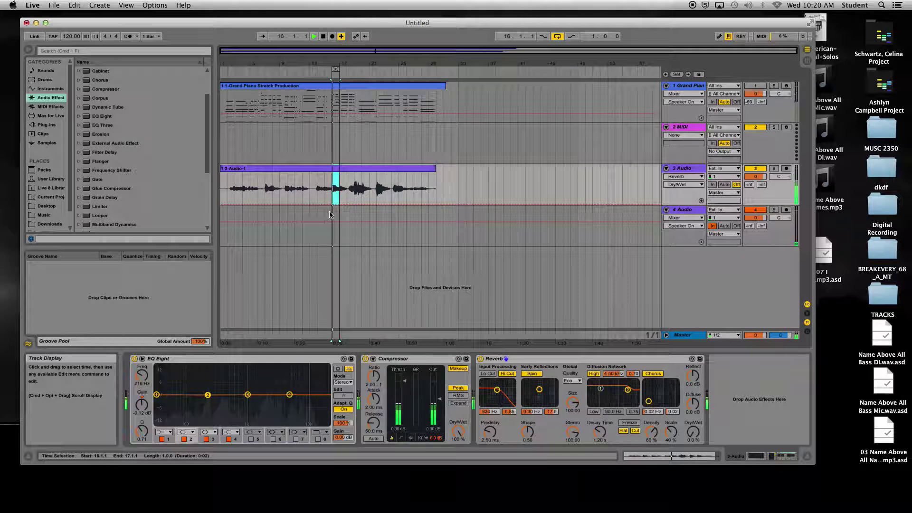
- Try a boost on EQ Eight band 3 with Q at 0.46, and bring it down to about 0.62 dB near 596 Hz
drag(248, 395, 252, 374)
drag(142, 429, 143, 432)
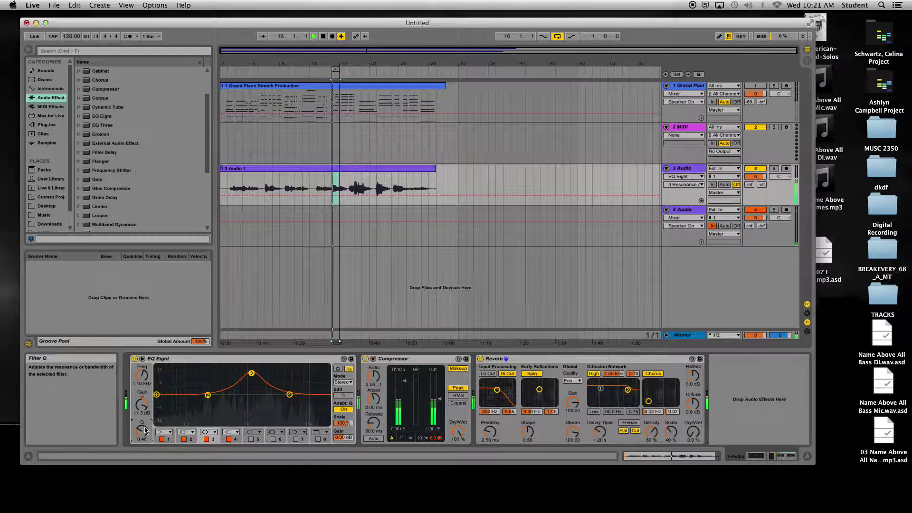
drag(251, 373, 238, 393)
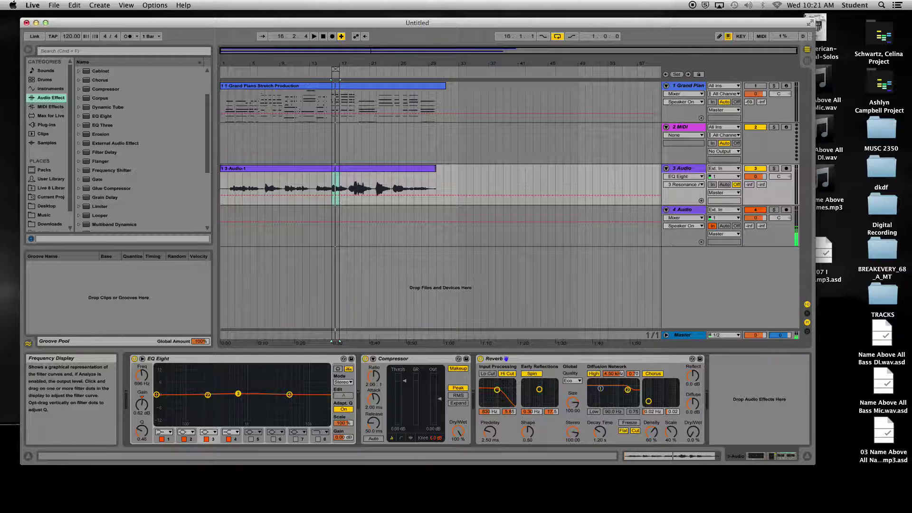
- Change EQ Eight band 1 to the 48 dB/octave low cut at about 127 Hz while the loop plays
click(158, 396)
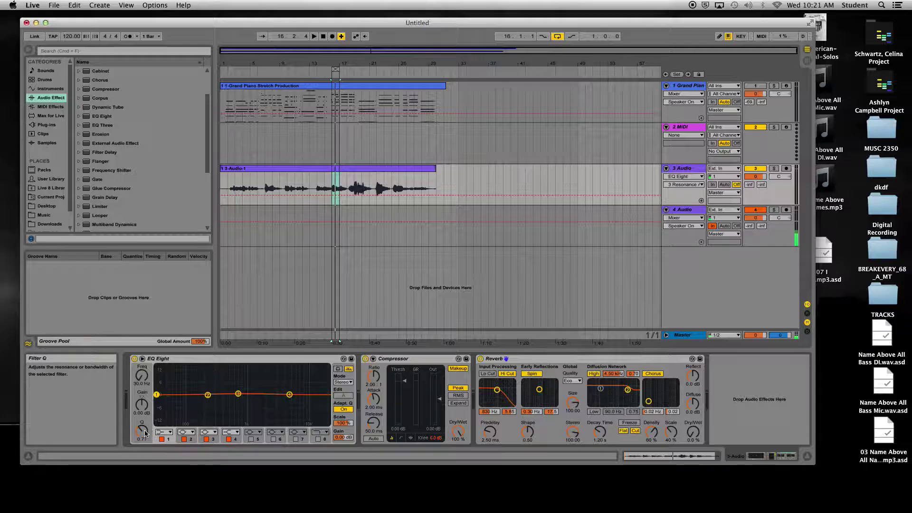
key(space)
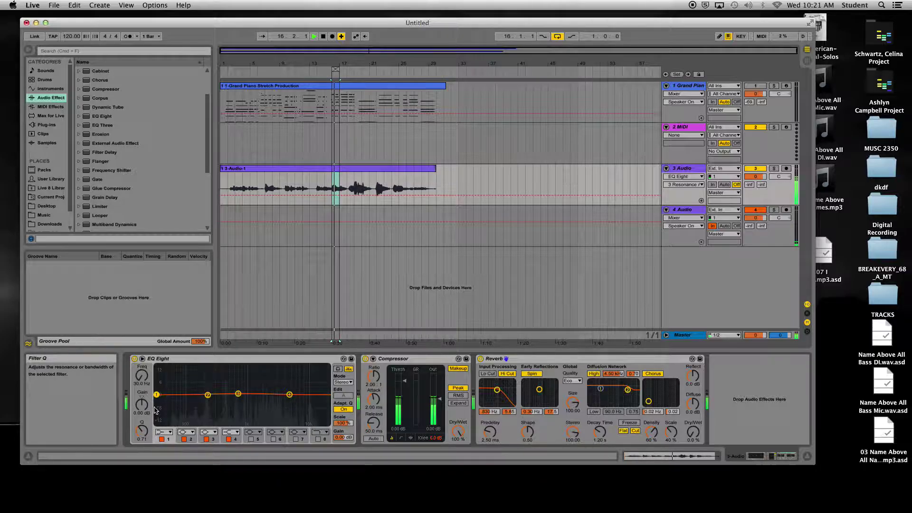
drag(156, 394, 177, 398)
click(164, 432)
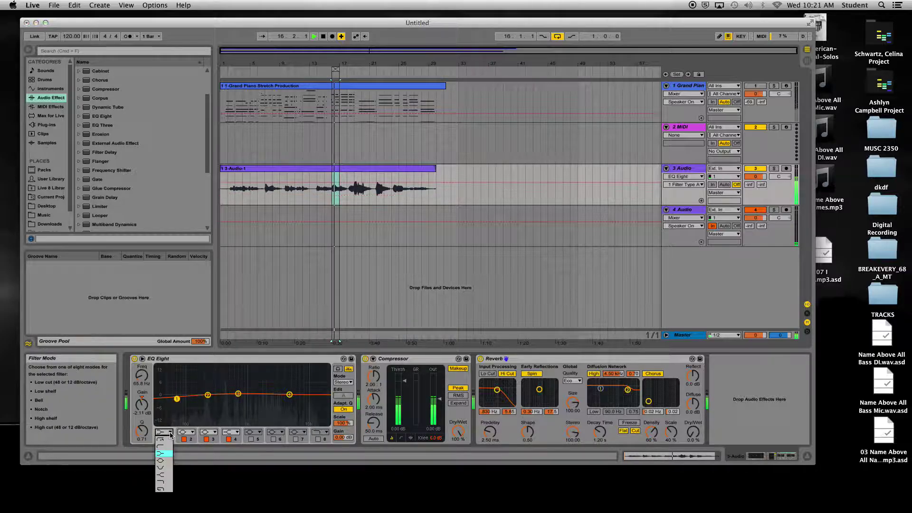
click(167, 447)
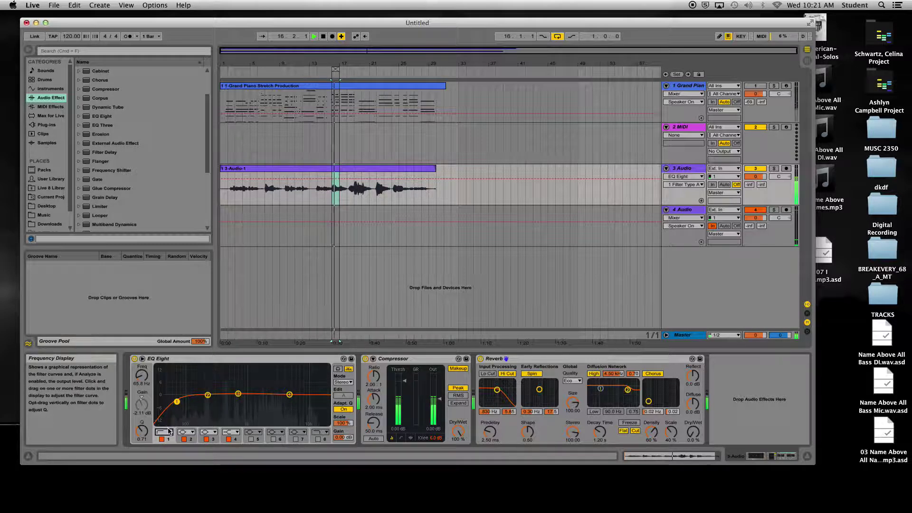
click(164, 432)
click(168, 441)
drag(177, 401, 194, 402)
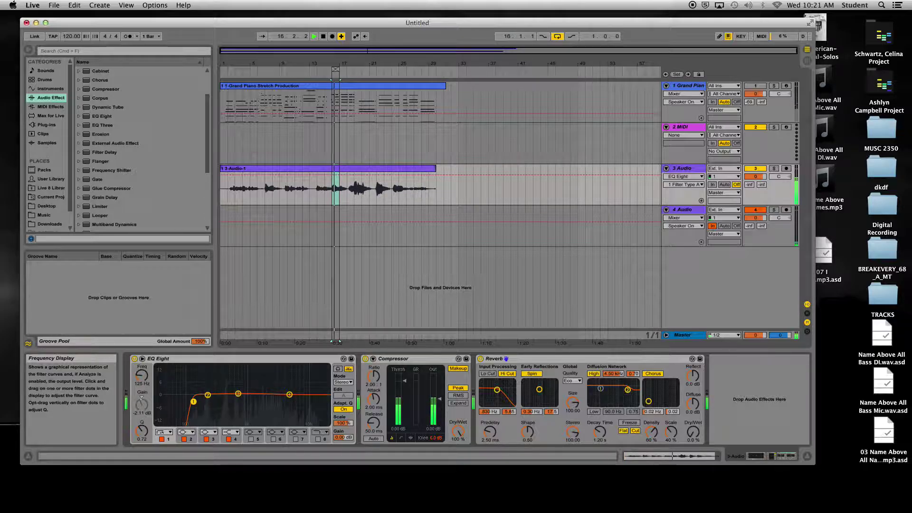
key(space)
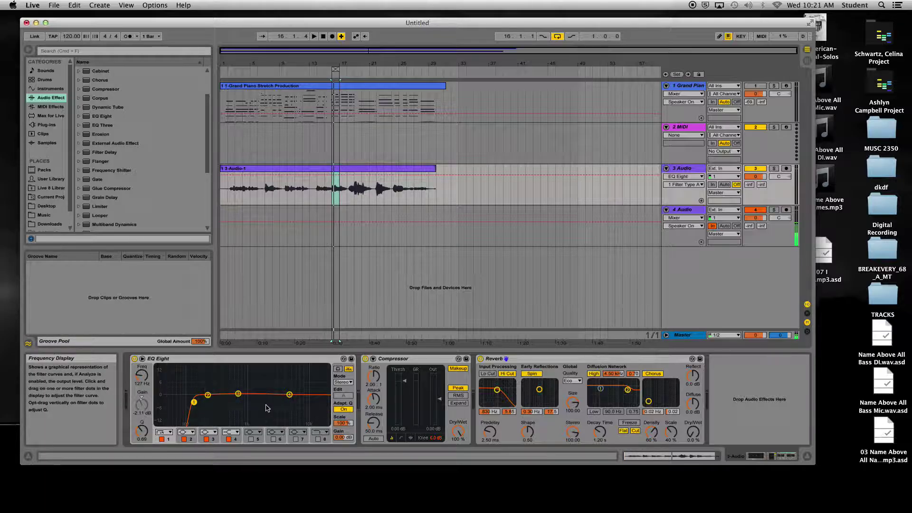
- Listen to the loop with the low cut and fine-tune EQ Eight band 1 to about 129 Hz
key(space)
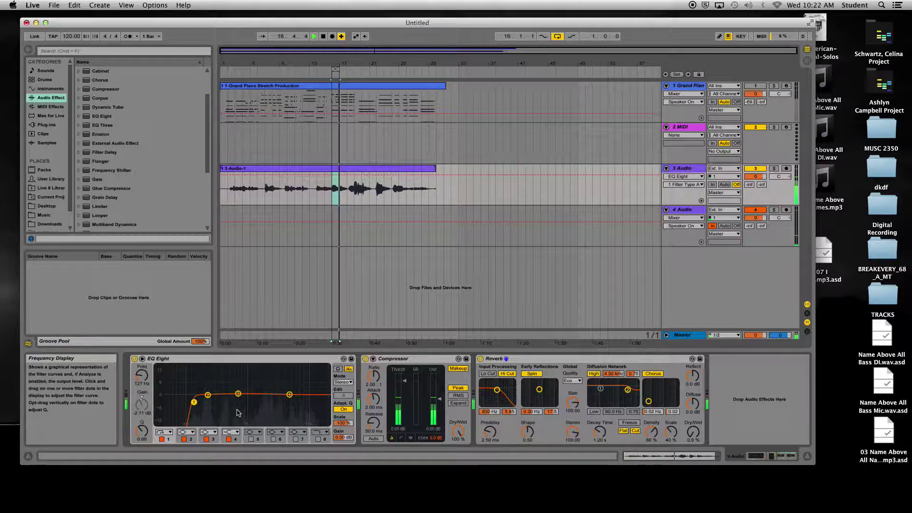
key(space)
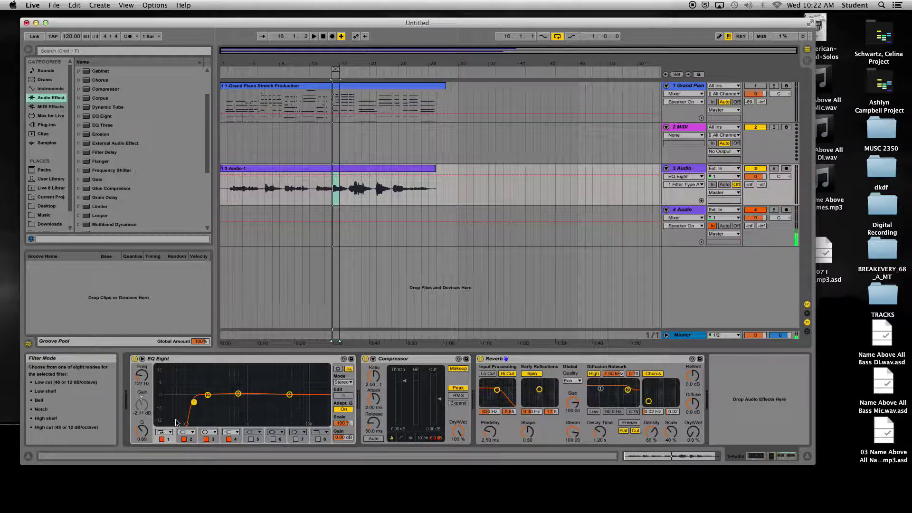
mouse_move(194, 403)
mouse_down()
mouse_move(183, 401)
mouse_move(194, 402)
mouse_up()
key(space)
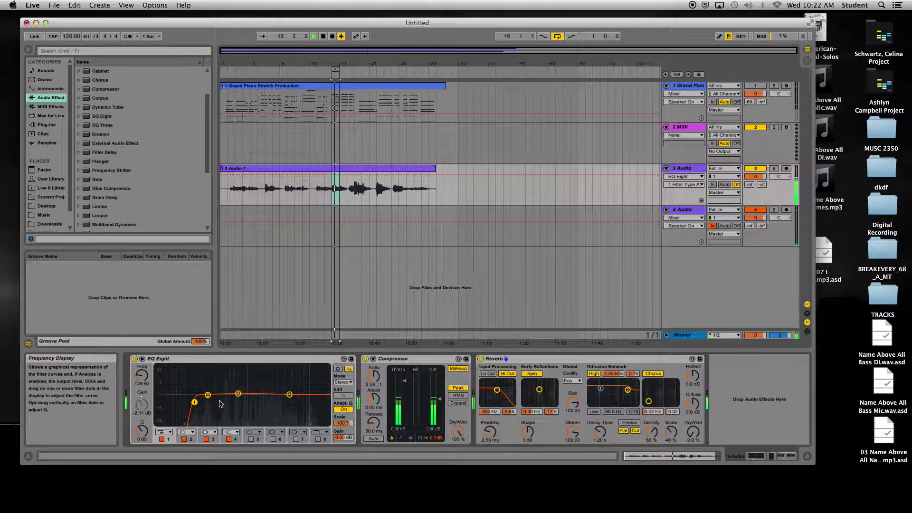
key(space)
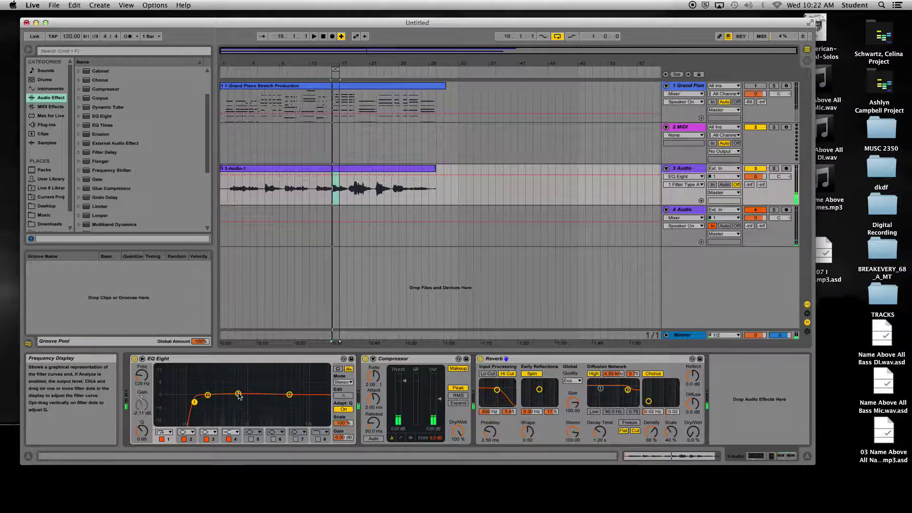
- Sweep a boosted EQ Eight band 3 across the mids, and cut it by about 9.55 dB at 457 Hz with Q 1.72
drag(238, 394, 241, 386)
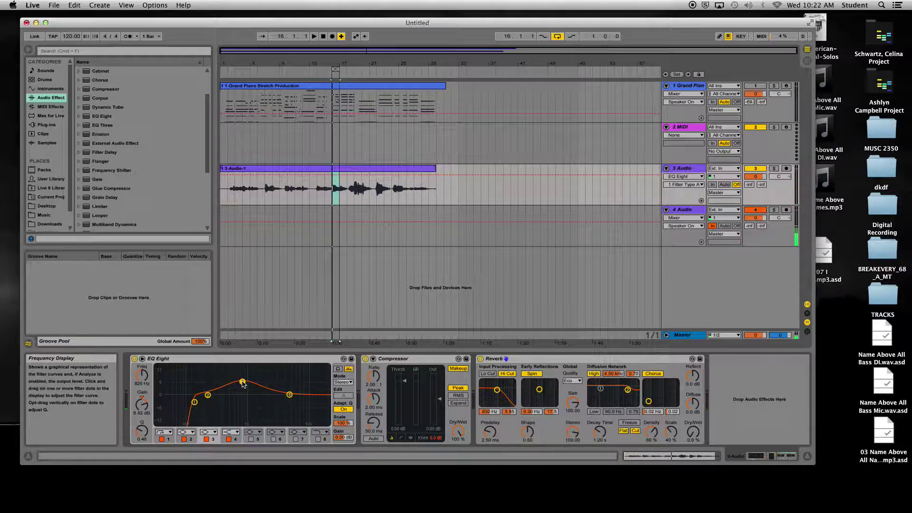
key(space)
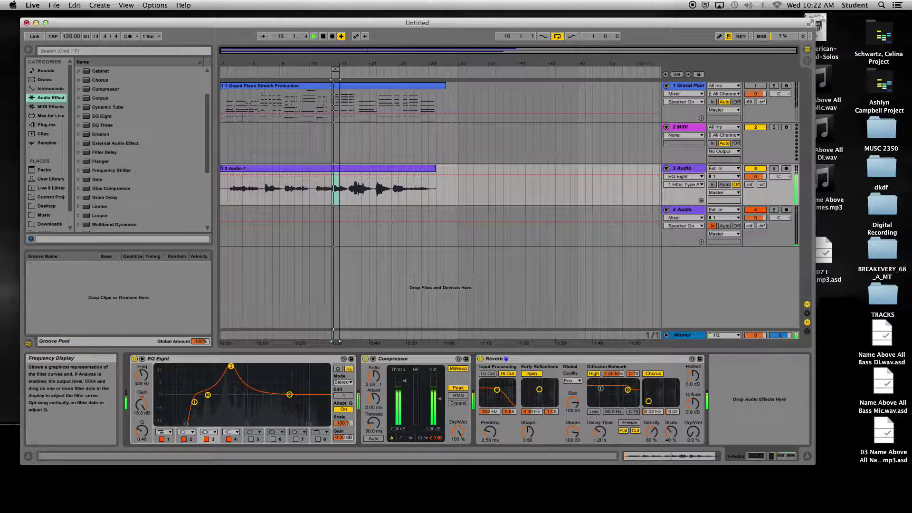
drag(244, 365, 276, 367)
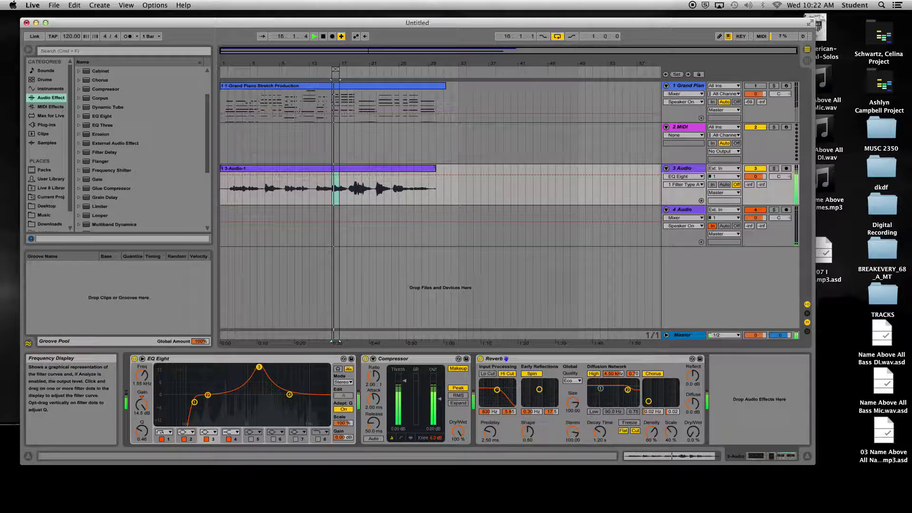
drag(250, 367, 230, 366)
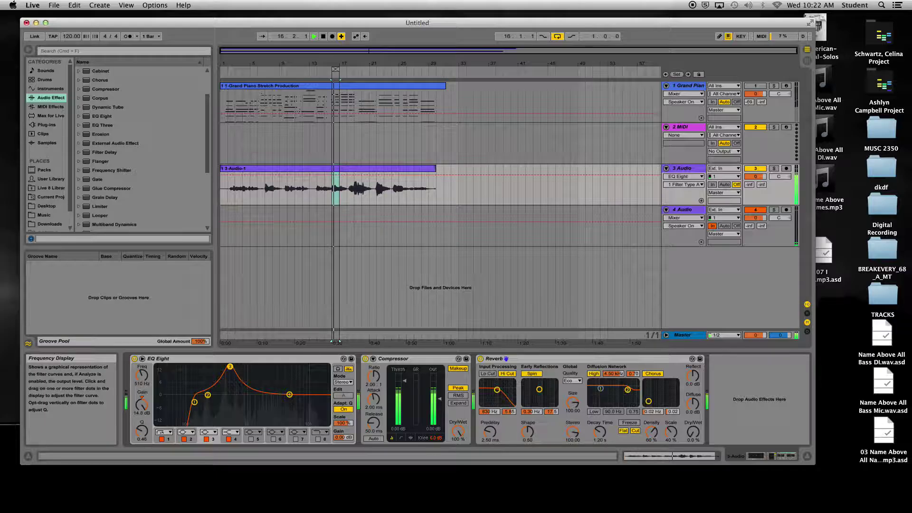
mouse_move(228, 412)
mouse_down()
mouse_move(228, 390)
mouse_move(228, 415)
mouse_up()
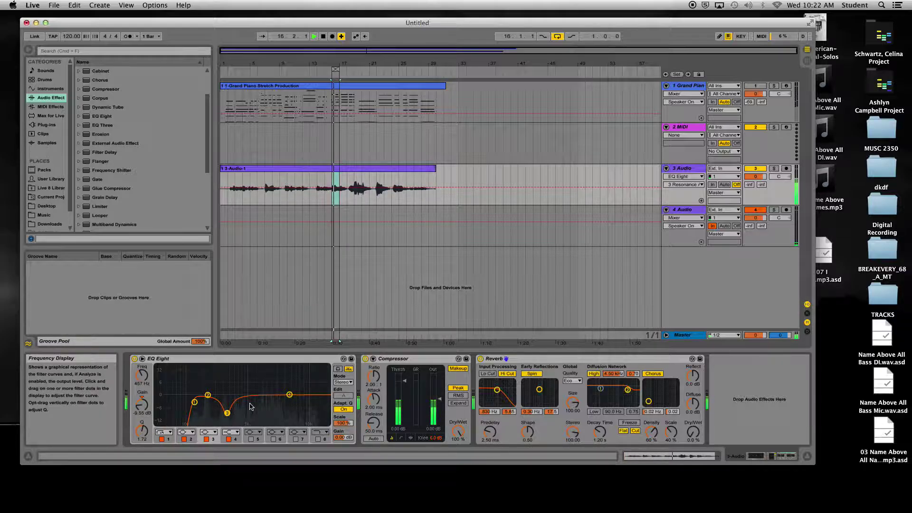
key(space)
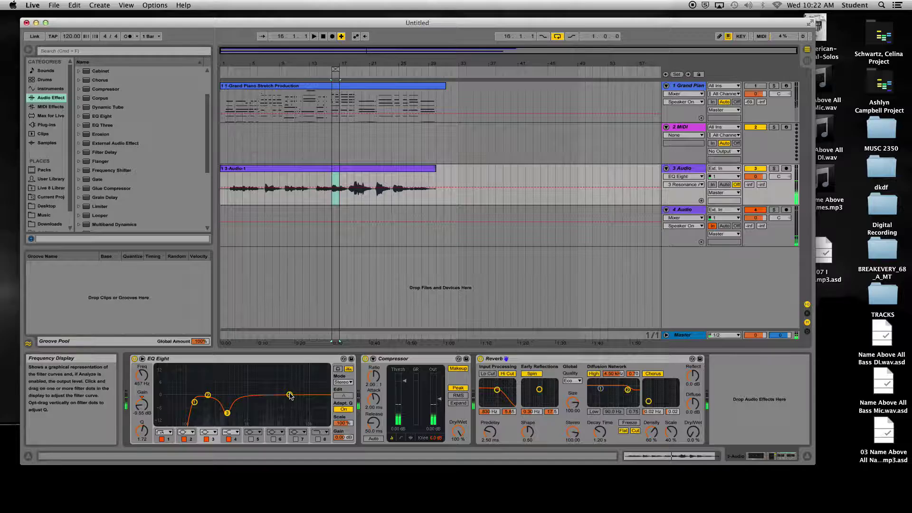
- Change EQ Eight band 4 to a bell and boost it by about 5.33 dB at 5.39 kHz
click(290, 395)
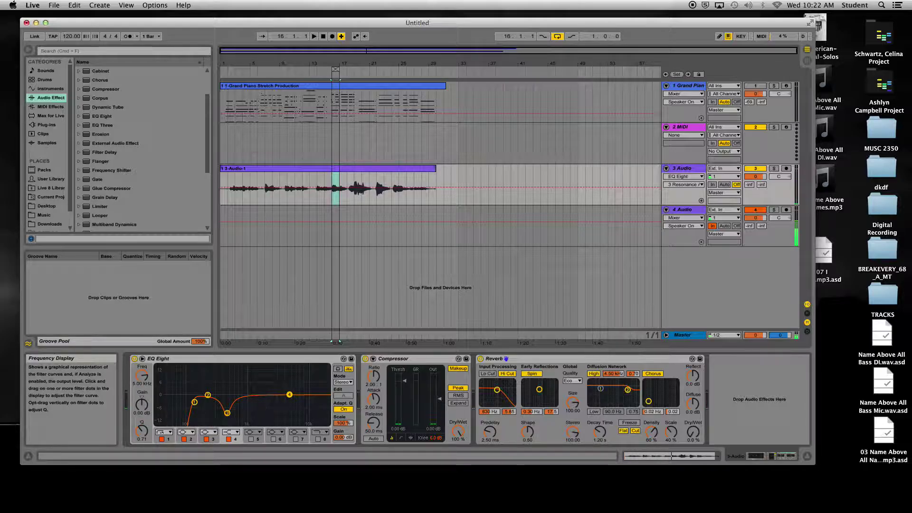
key(space)
drag(290, 395, 249, 383)
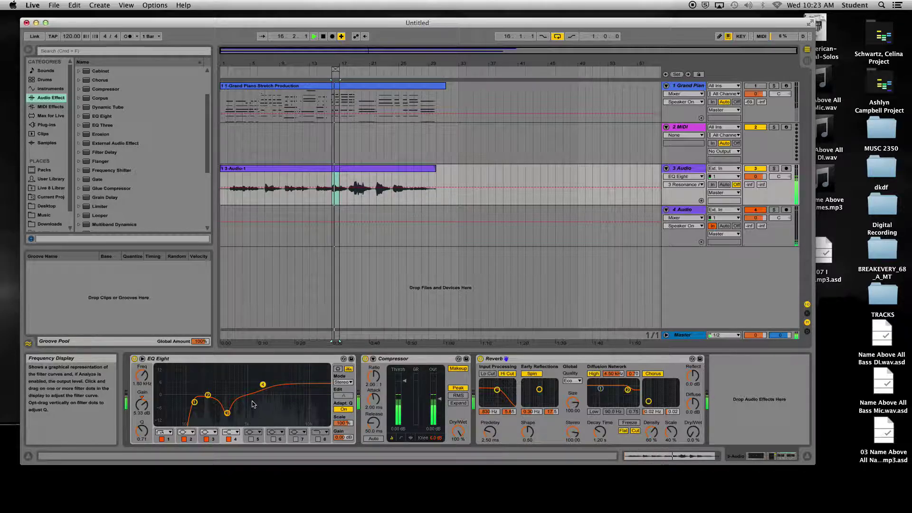
click(236, 431)
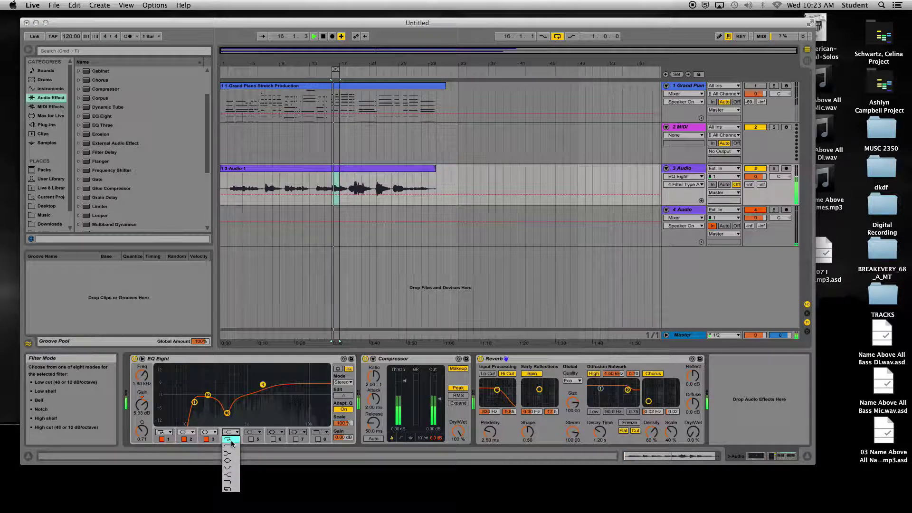
click(230, 462)
drag(274, 382, 290, 384)
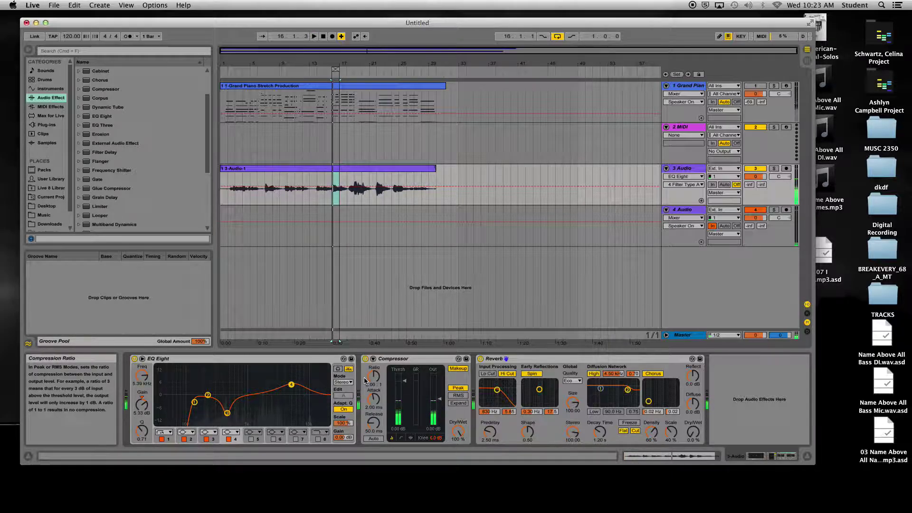
key(space)
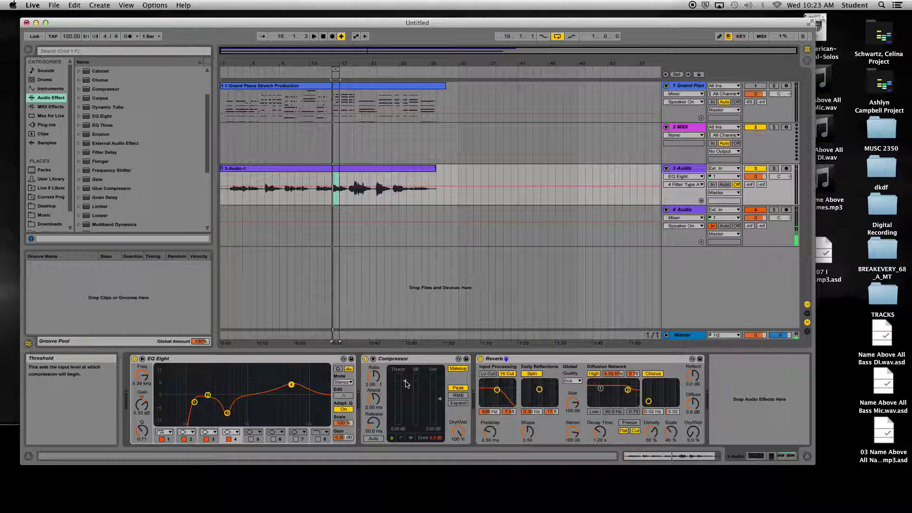
- Set the Compressor's threshold to about -25 dB, ratio to 2.52:1, attack to about 6 ms and release to 106 ms
key(space)
drag(405, 383, 403, 411)
click(374, 399)
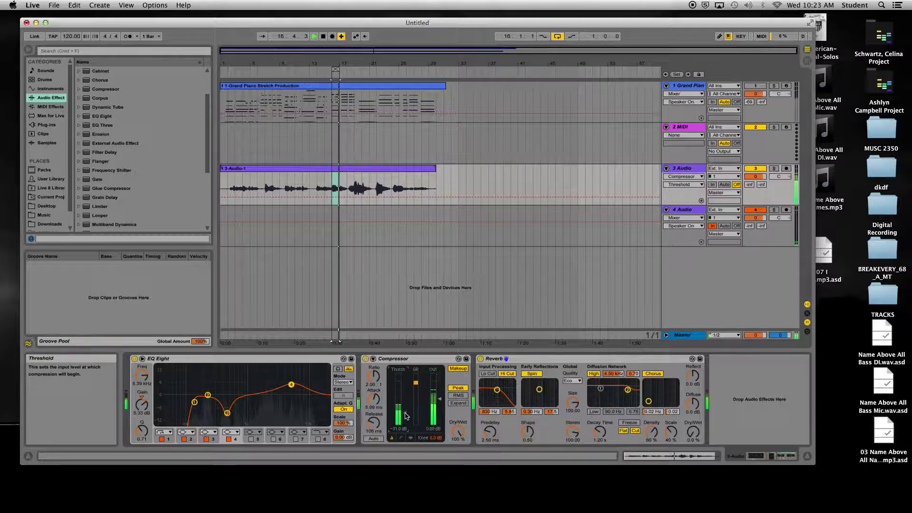
drag(378, 378, 378, 373)
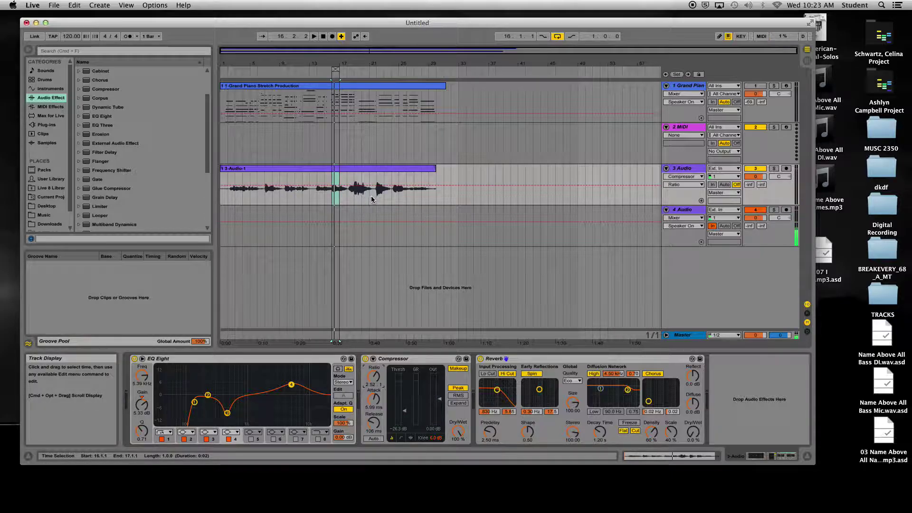
- Play the processed 3 Audio clip from bar 19 and select its loud passage from 19.1.1 to 21.1.1
click(354, 198)
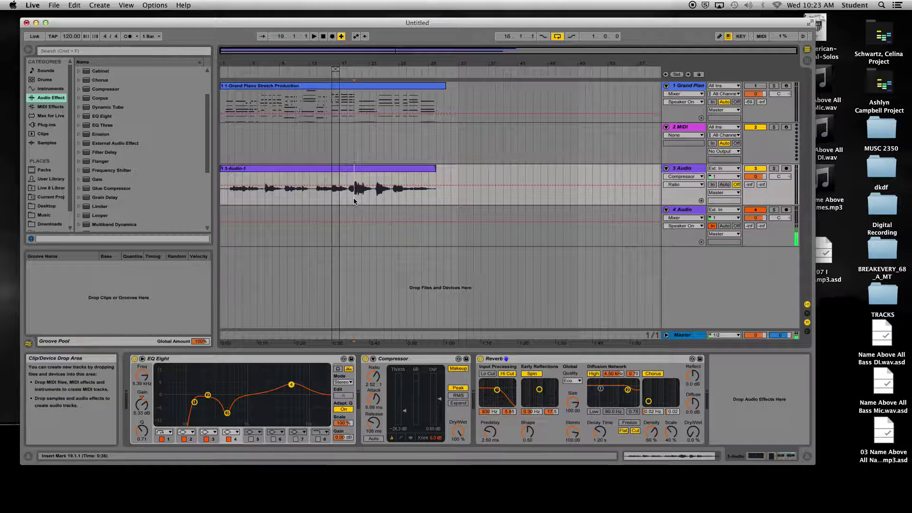
key(space)
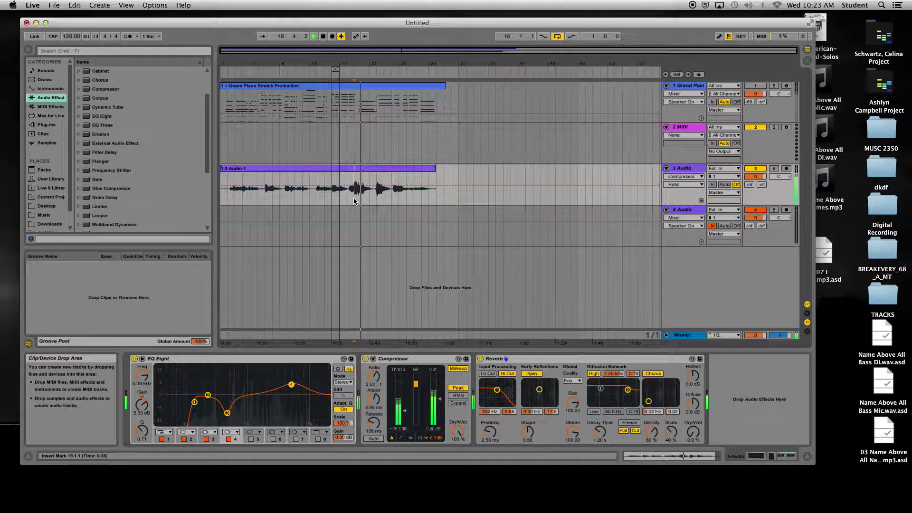
drag(354, 201, 370, 200)
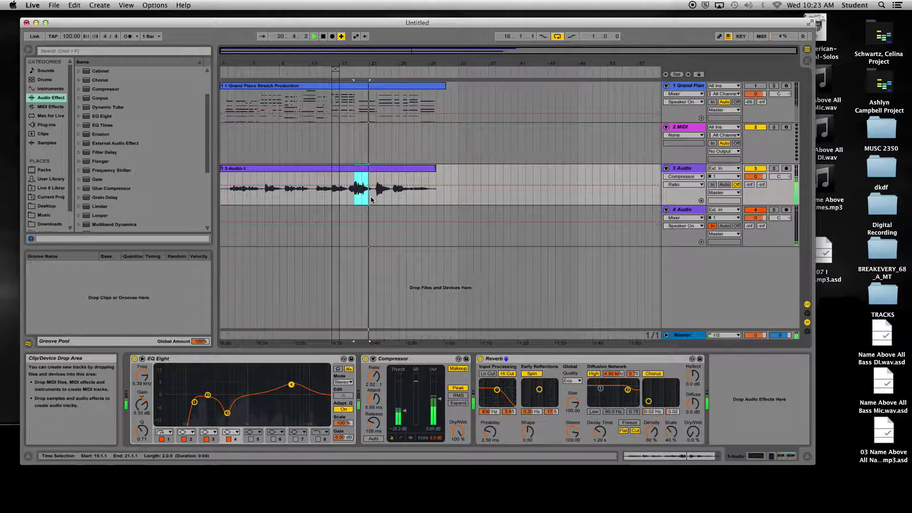
- Loop the 3 Audio passage from 19.1.1 to 21.1.1, and set the Compressor's ratio to 4.06:1, attack 0.51 ms, release 113 ms and threshold about -32 dB
key(space)
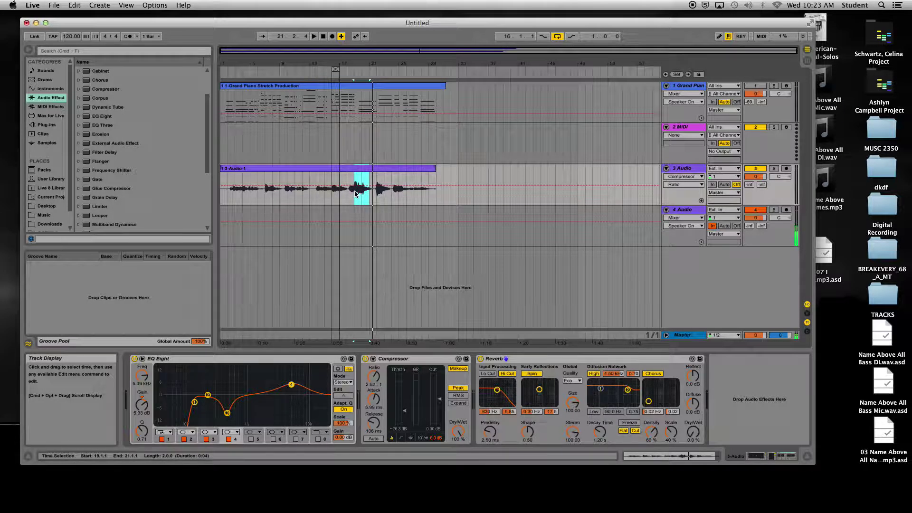
key(space)
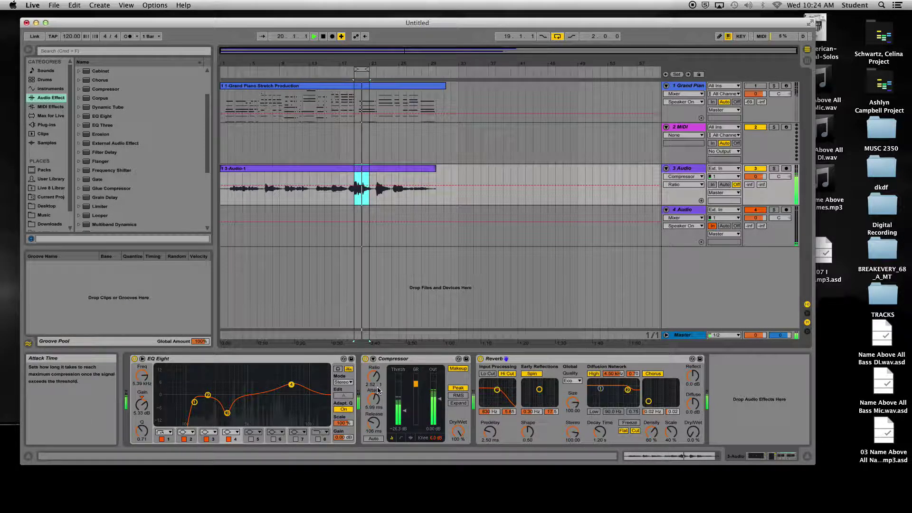
drag(374, 398, 374, 406)
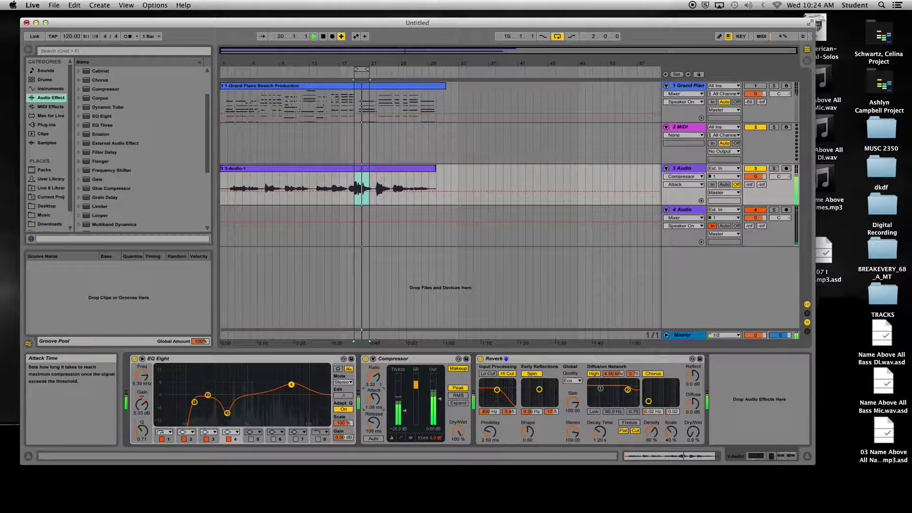
drag(374, 399, 374, 420)
click(374, 422)
click(373, 375)
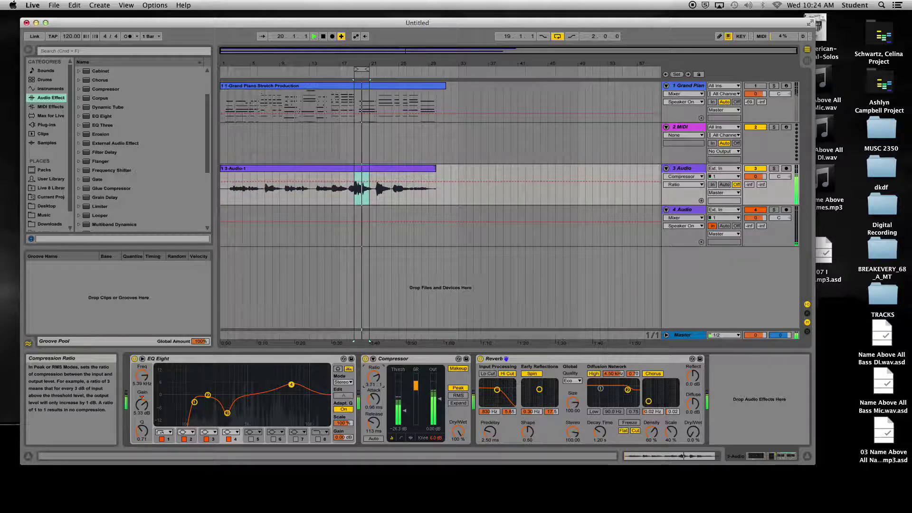
drag(374, 375, 373, 373)
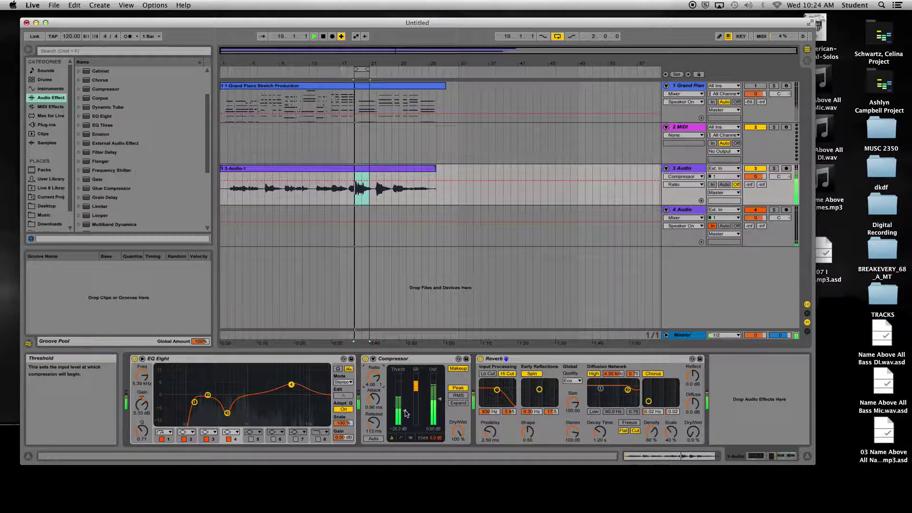
drag(406, 413, 407, 416)
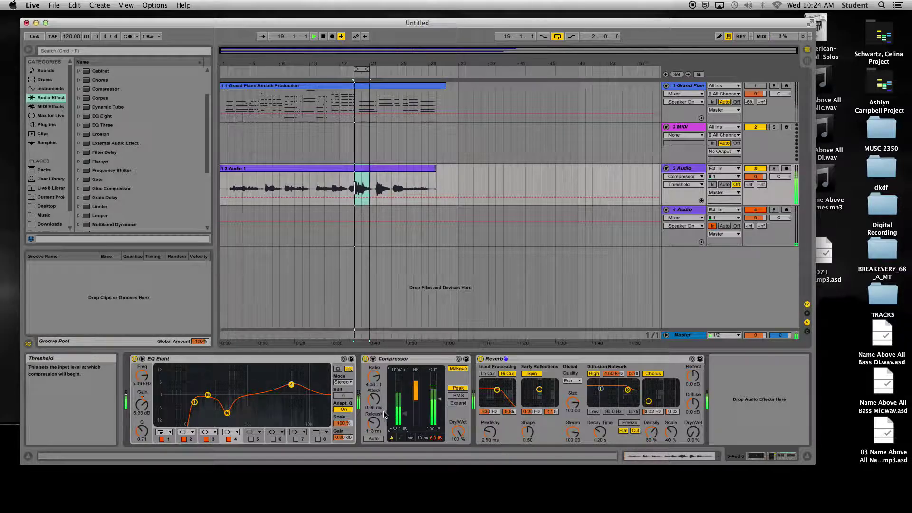
drag(375, 403, 375, 408)
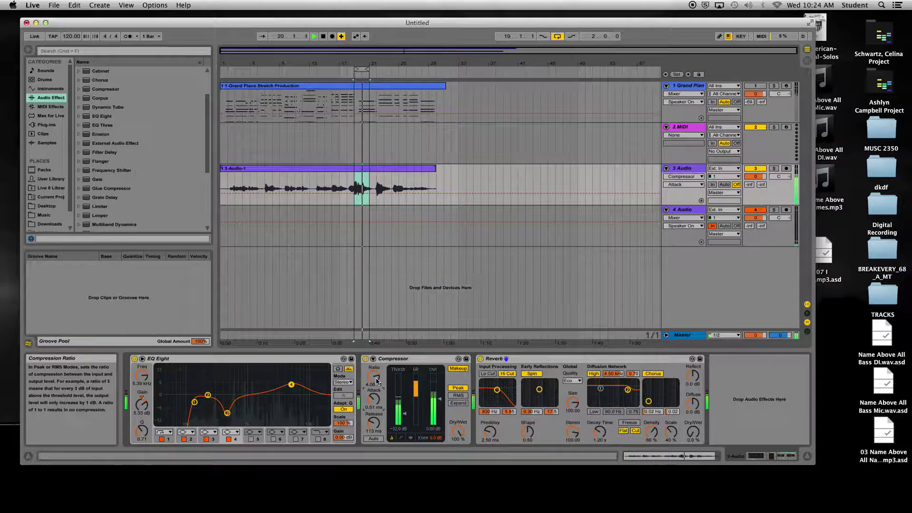
- Compare the looped passage with the Compressor bypassed and with it switched back on
click(365, 359)
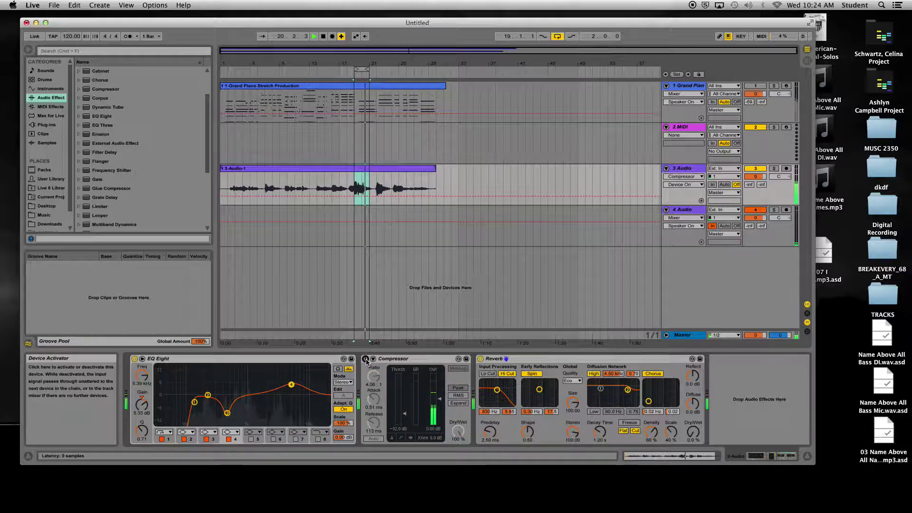
key(space)
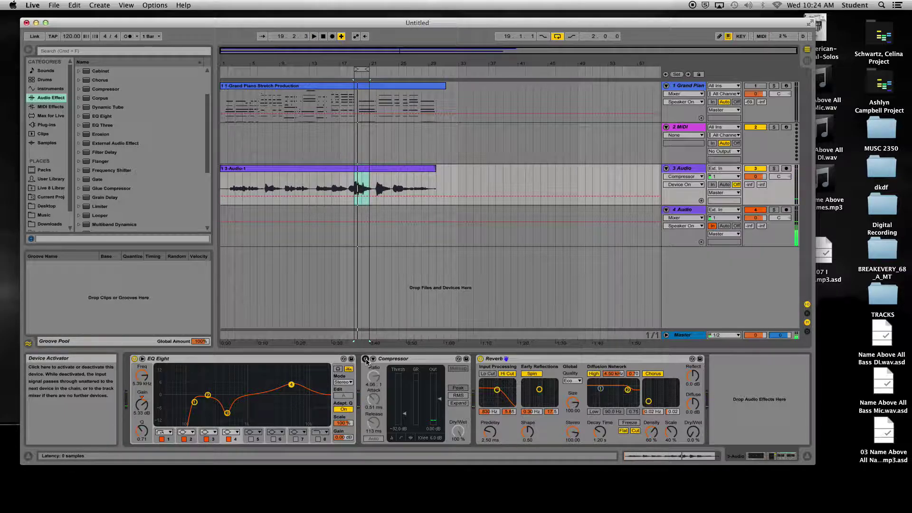
key(space)
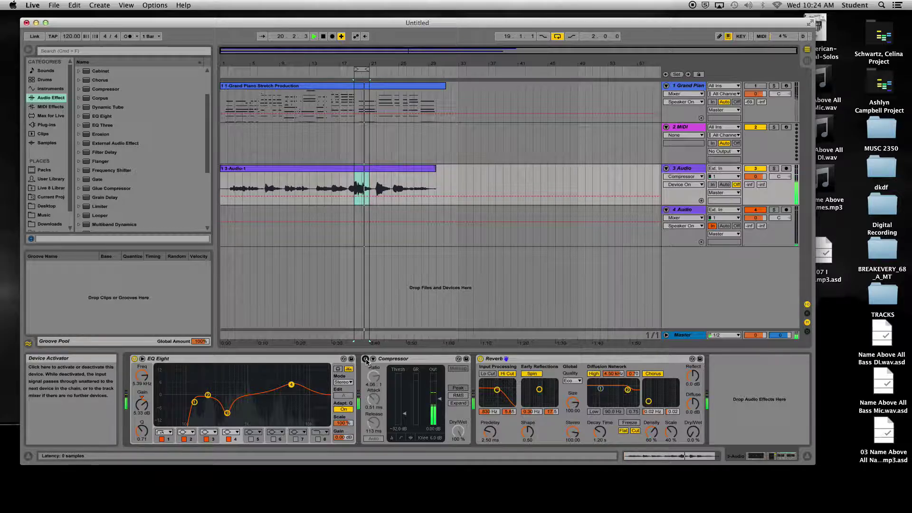
key(space)
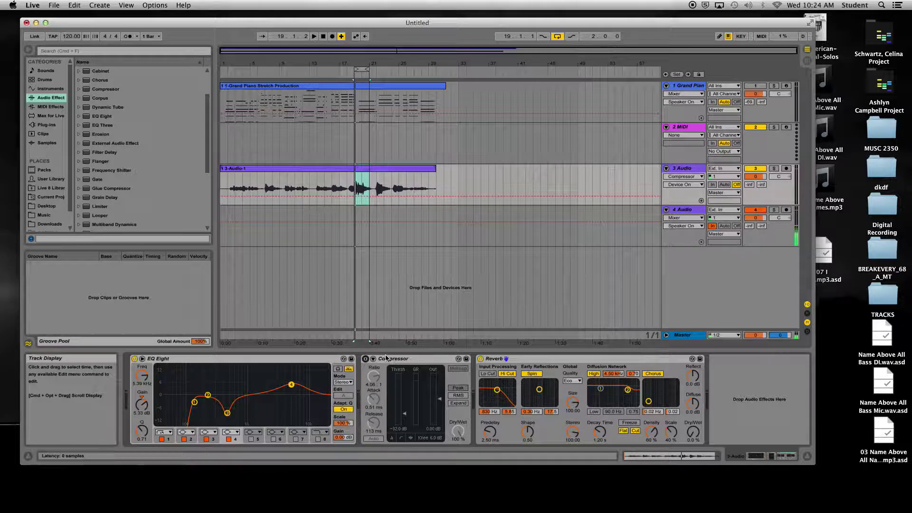
click(366, 359)
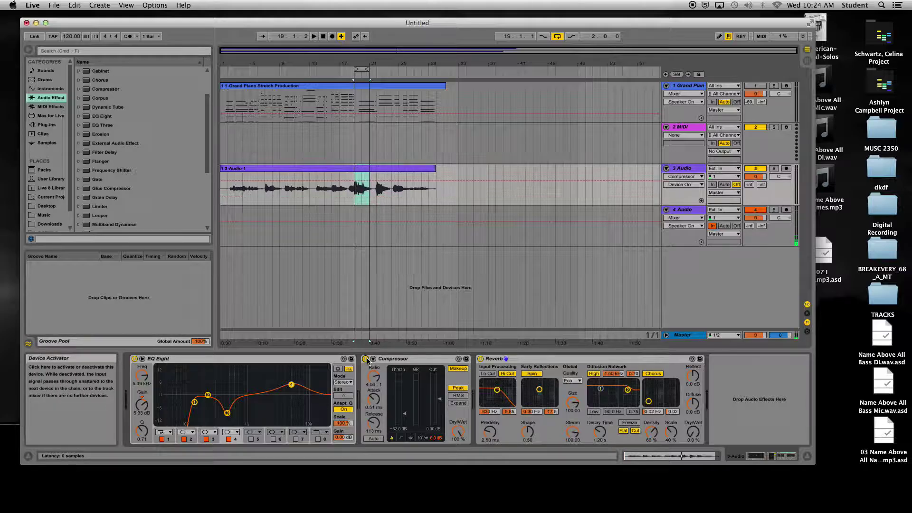
key(space)
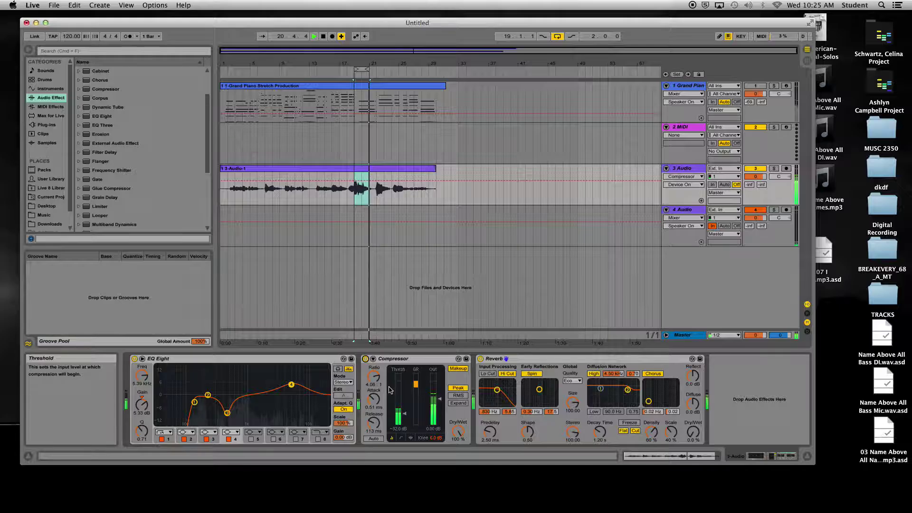
key(space)
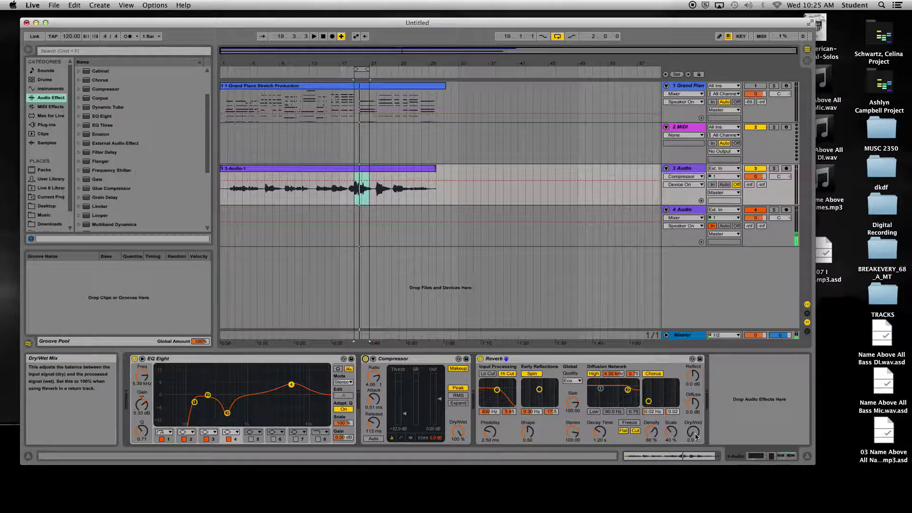
- Audition a heavy Reverb on the looped passage with Dry/Wet at 54% and decay time at 5.21 s
key(space)
drag(693, 433, 693, 398)
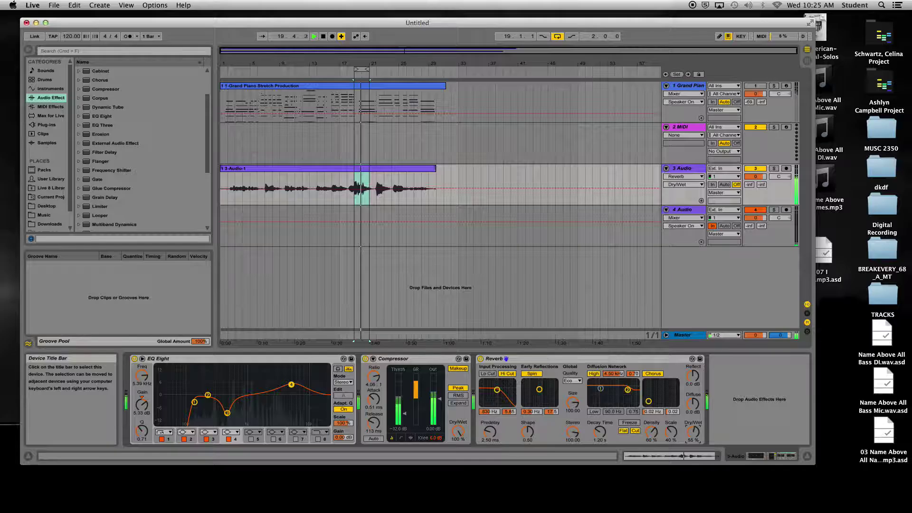
drag(693, 431, 685, 438)
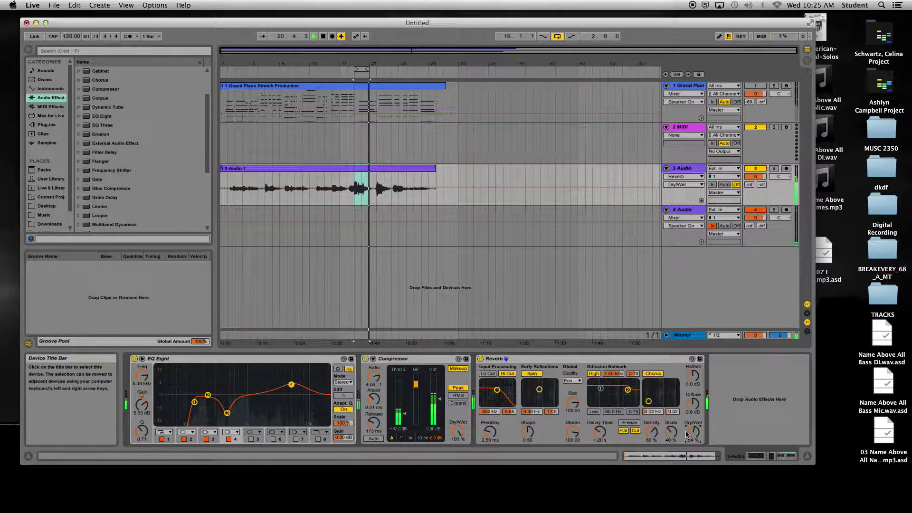
drag(600, 432, 600, 417)
- Set the Reverb's quality to High, size to 89.94, stereo to 120 and predelay to 11.7 ms
click(572, 380)
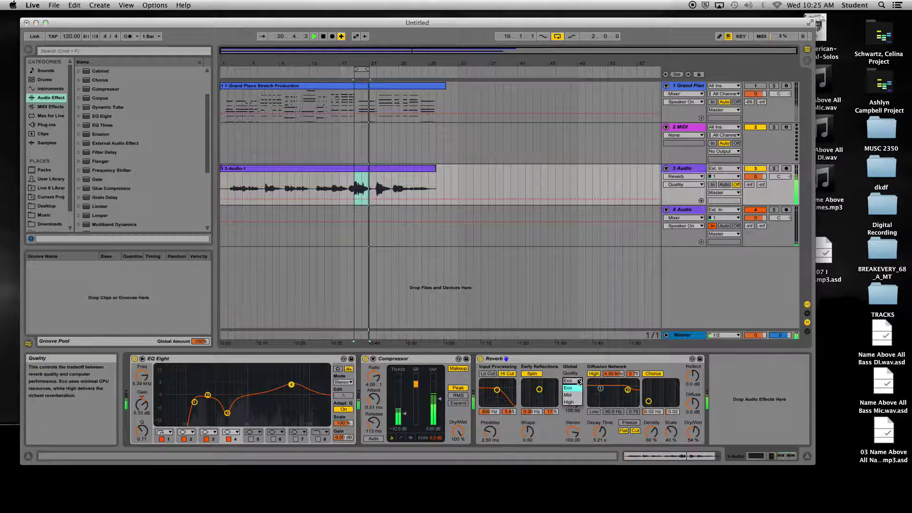
click(575, 404)
drag(574, 407, 572, 428)
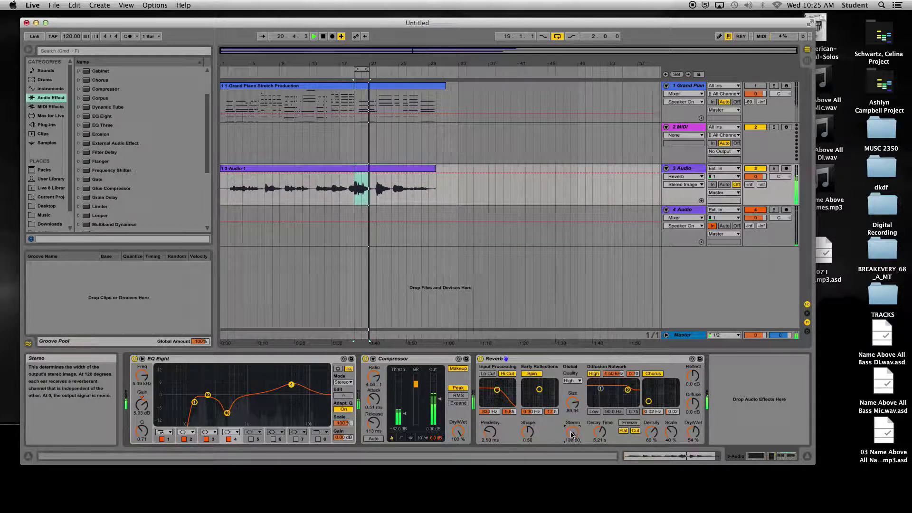
drag(489, 432, 489, 427)
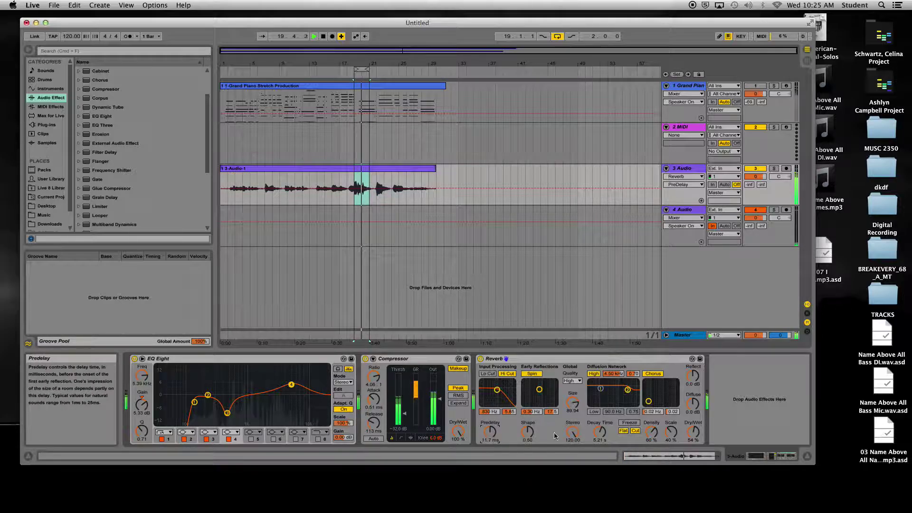
- Reduce the Reverb's decay time to 2.89 s and its Dry/Wet to 24%
drag(693, 432, 693, 435)
drag(599, 431, 600, 442)
drag(694, 432, 693, 440)
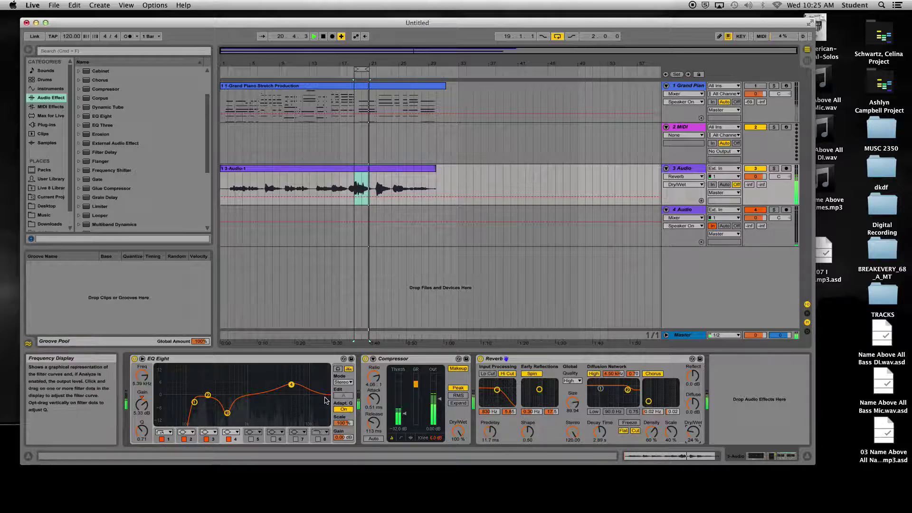
- Move the EQ Eight band 3 cut to 776 Hz at -10.5 dB with Q 0.72, and stop playback
drag(227, 413, 239, 416)
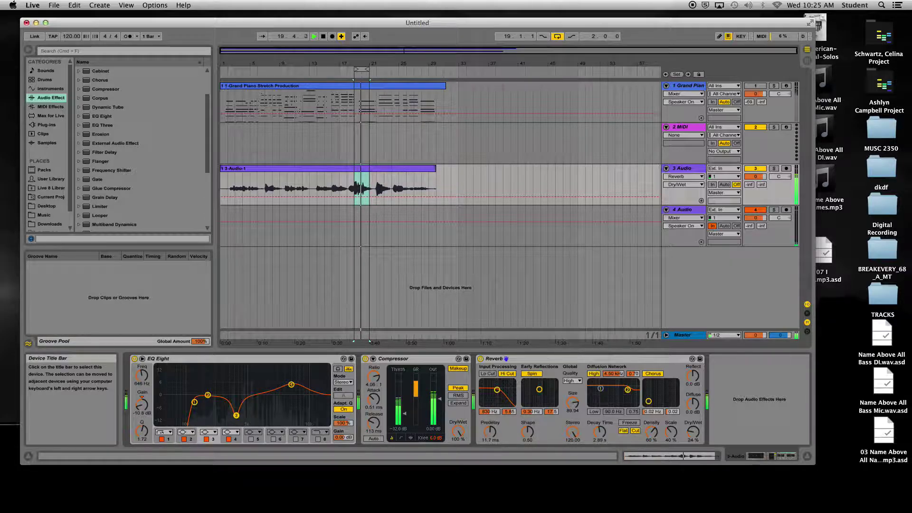
drag(141, 431, 142, 441)
drag(236, 415, 241, 416)
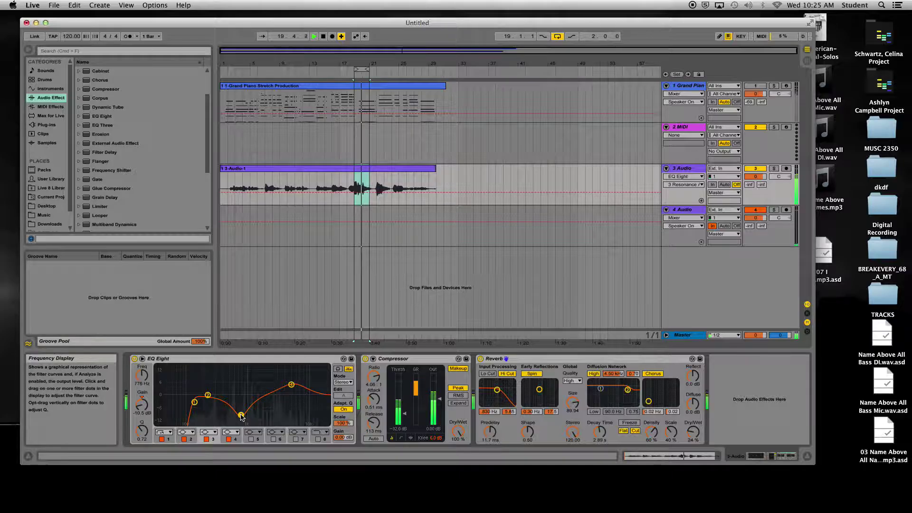
key(space)
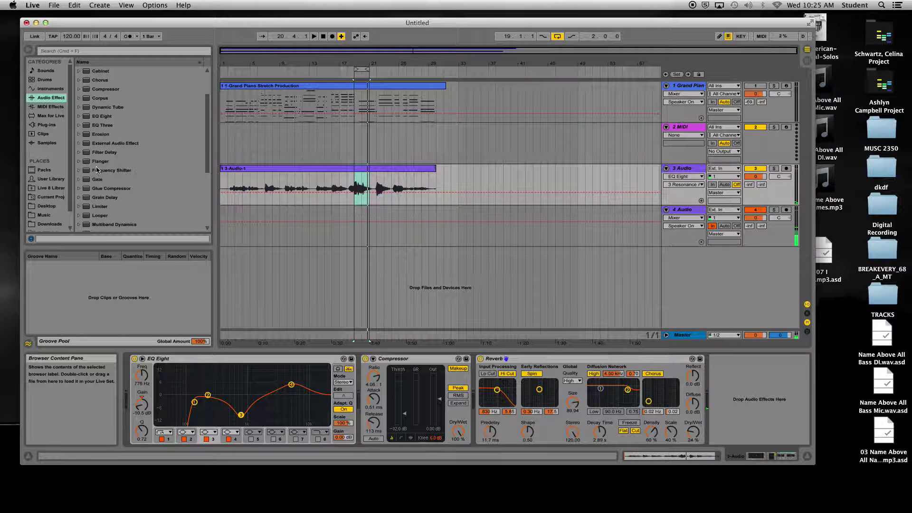
- Add a Simple Delay to the 3 Audio track and place it between the Compressor and the Reverb
drag(208, 144, 207, 200)
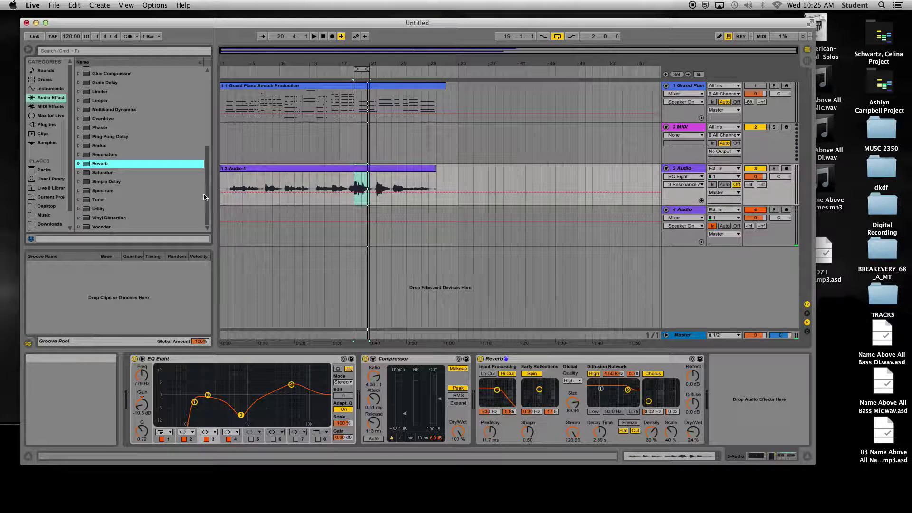
drag(95, 184, 341, 200)
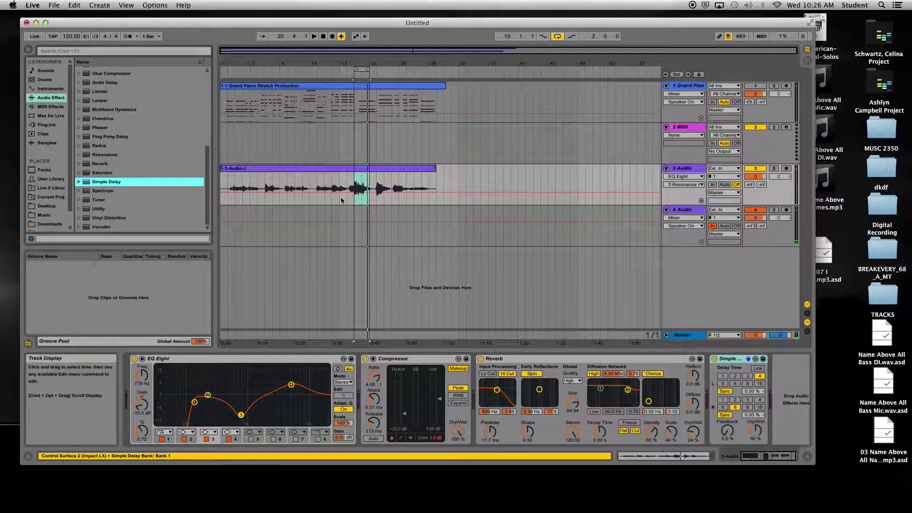
key(space)
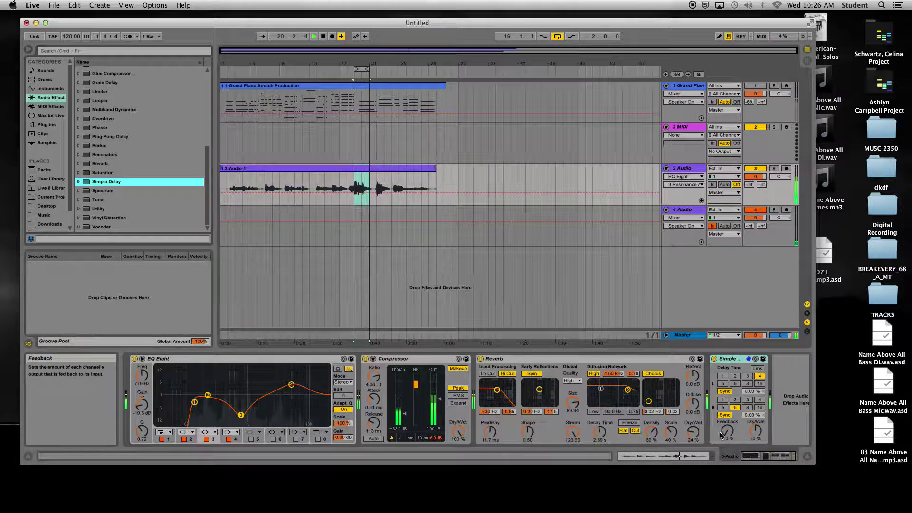
key(space)
drag(735, 361, 474, 361)
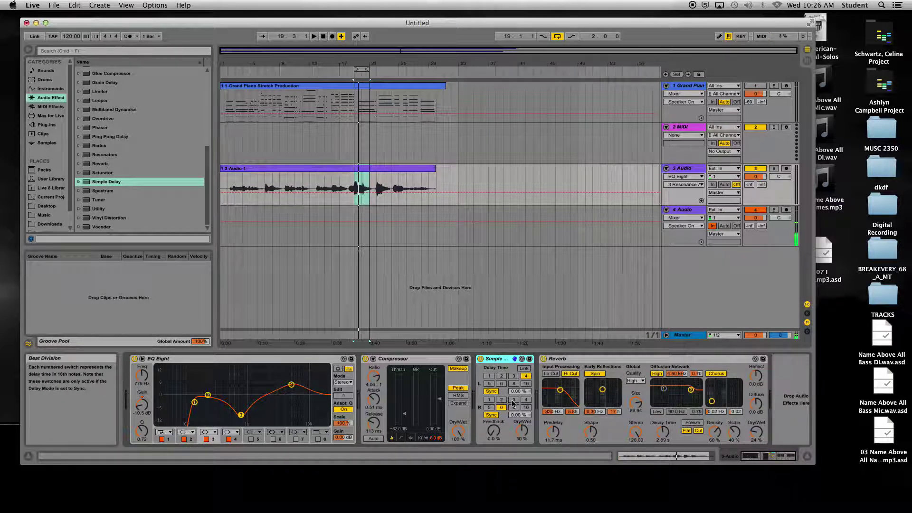
- Lower the Simple Delay's Dry/Wet to about 9% while playing the loop with the Reverb bypassed
key(space)
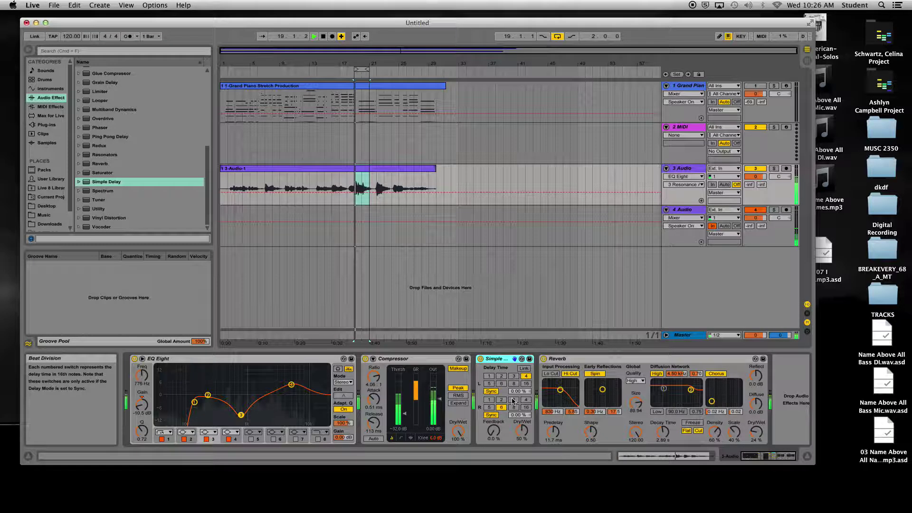
click(521, 432)
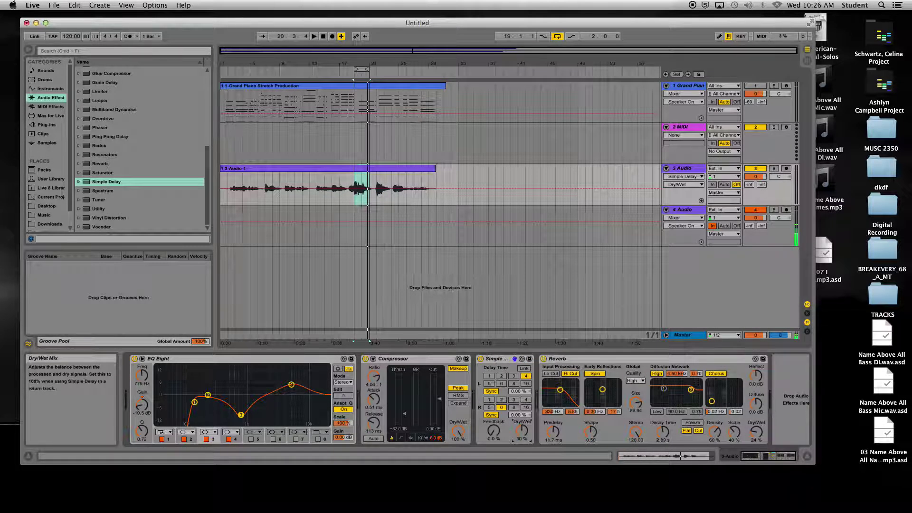
key(space)
drag(521, 431, 522, 453)
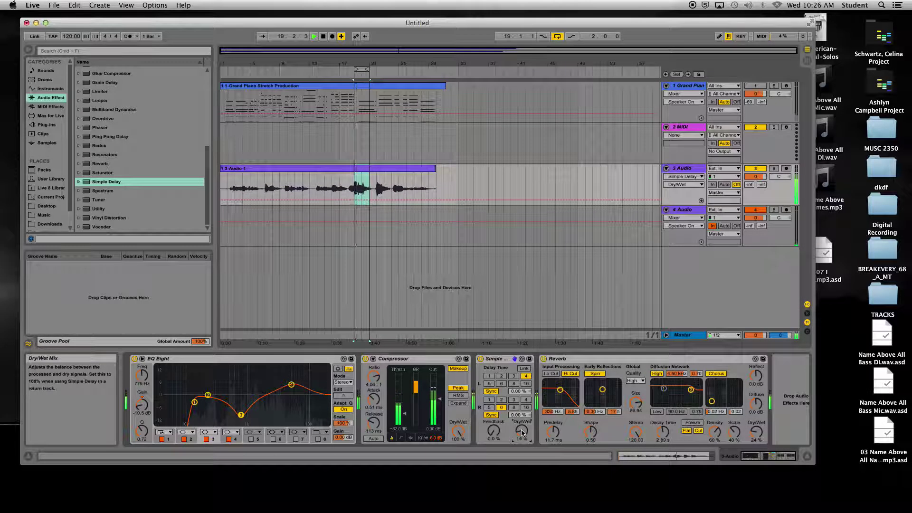
click(543, 359)
drag(521, 431, 521, 433)
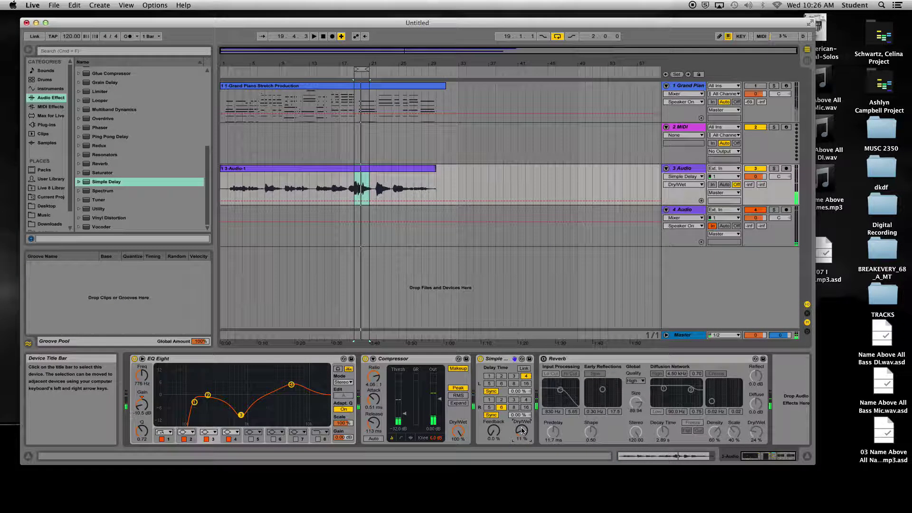
key(space)
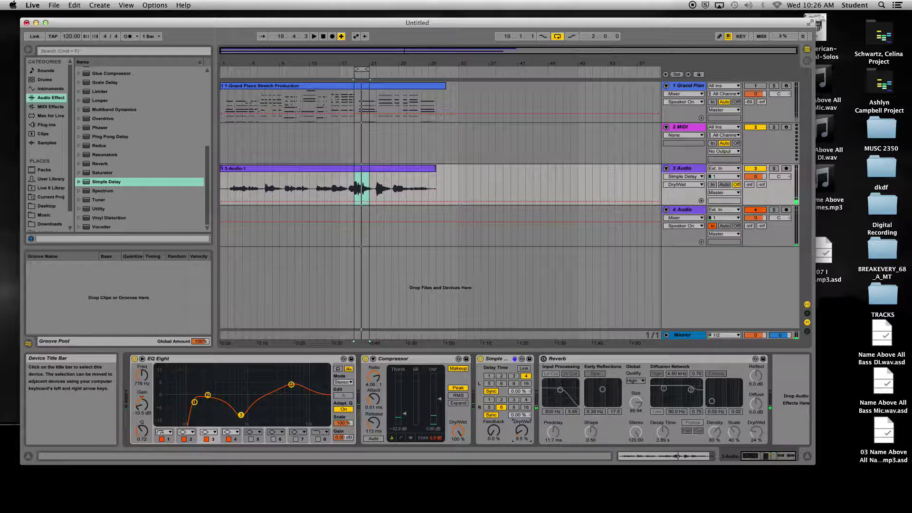
- Switch the Reverb back on during loop playback and lower its Dry/Wet to 21%
click(544, 359)
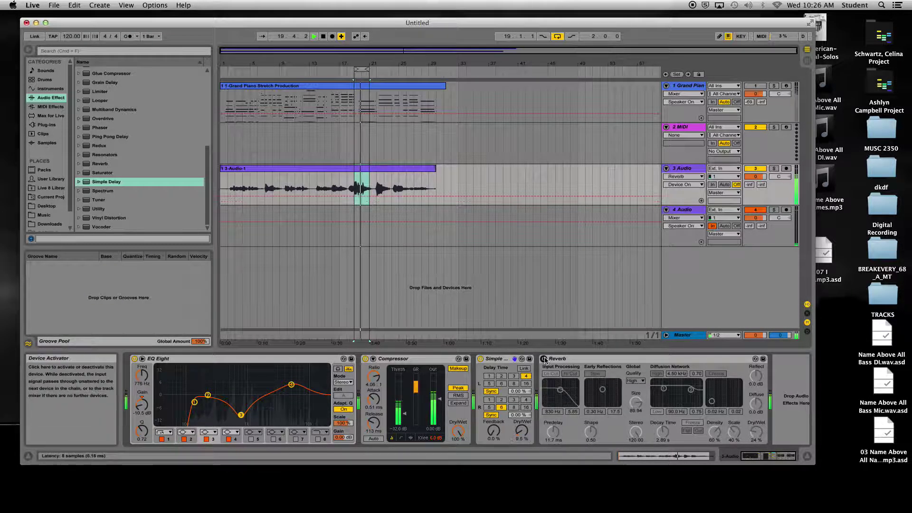
click(544, 359)
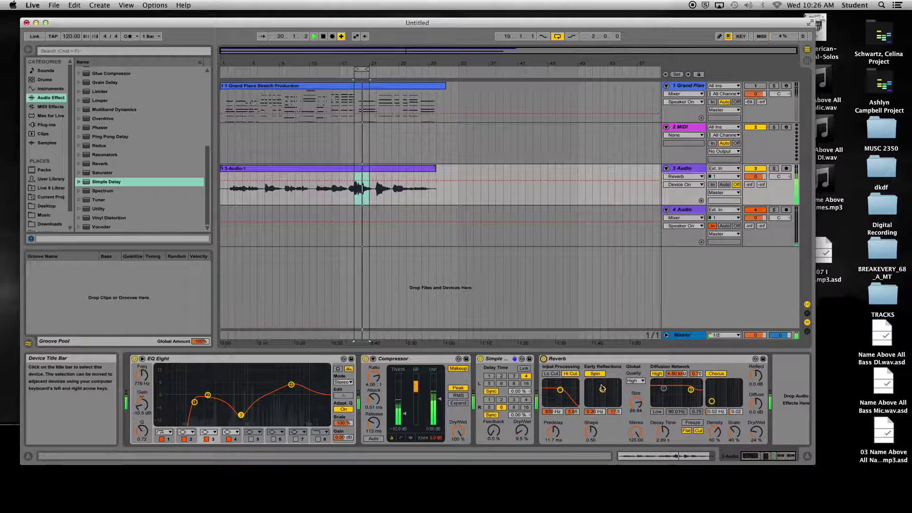
click(756, 431)
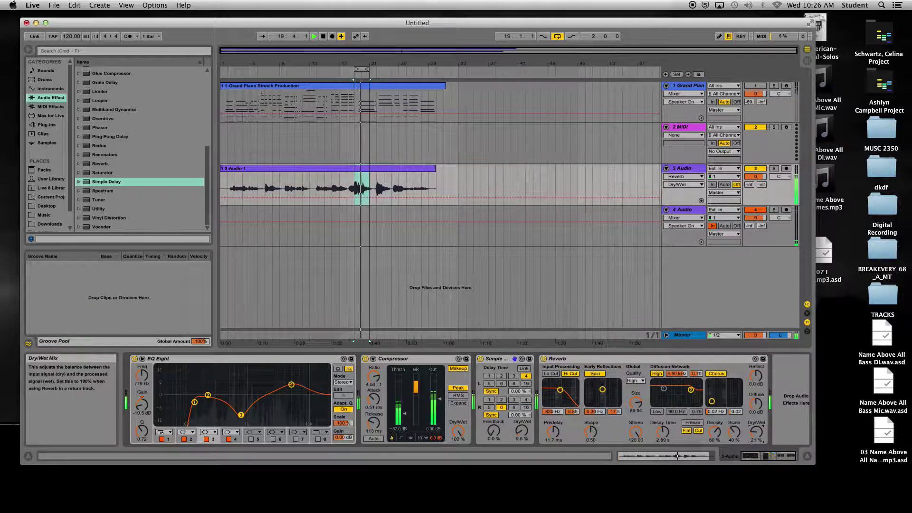
- Lower the Reverb's Dry/Wet to 18% and play the take from its beginning
drag(756, 431, 757, 436)
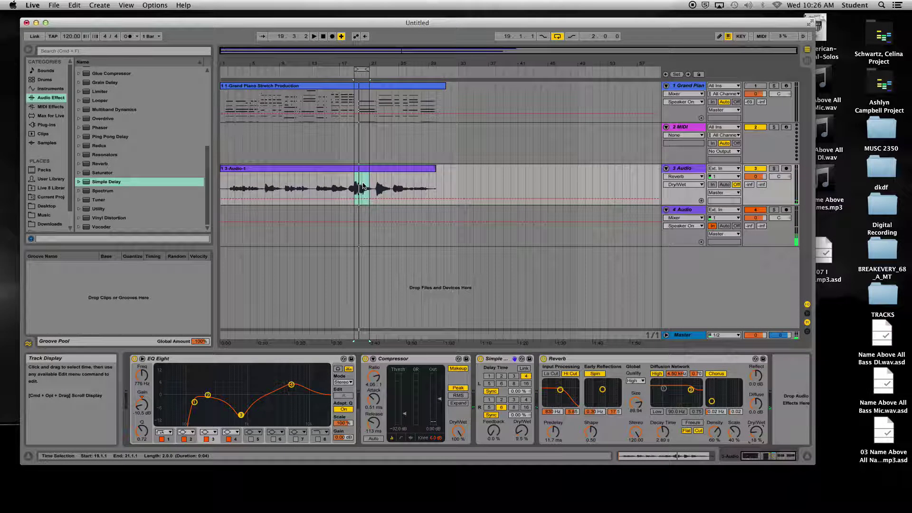
click(394, 190)
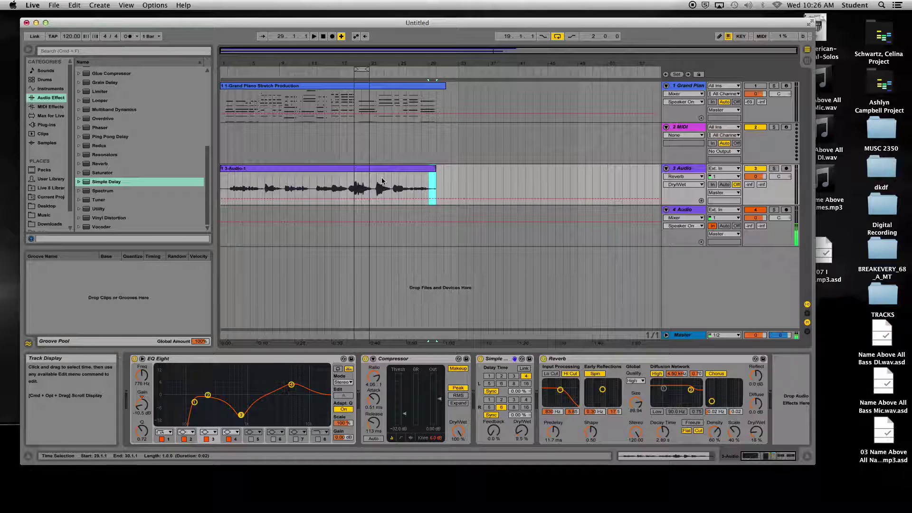
click(220, 182)
key(space)
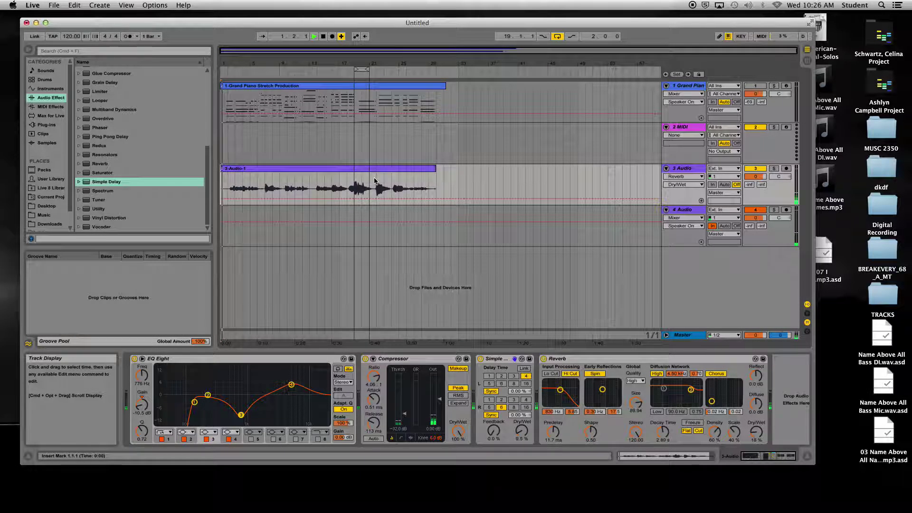
key(space)
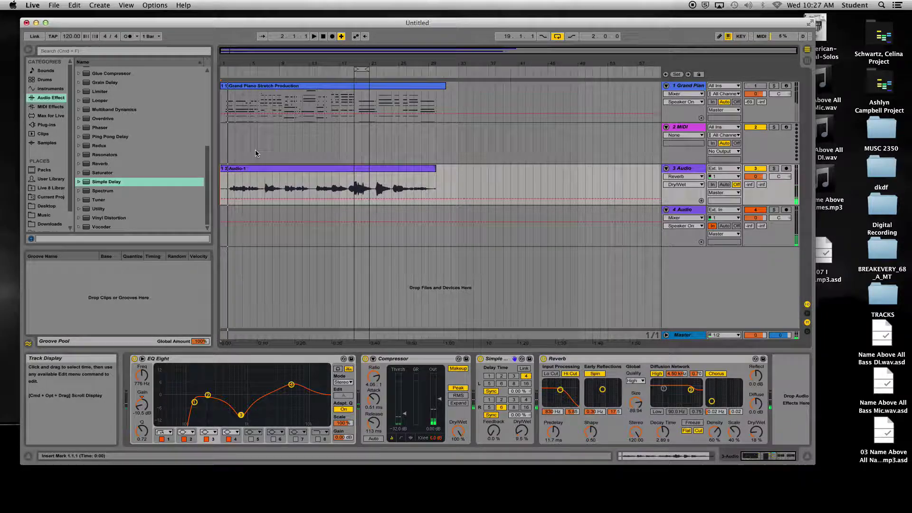
- Trim the silence off the start of the 3 Audio clip so it begins at 2.2.3, and play it
drag(227, 64, 232, 124)
key(space)
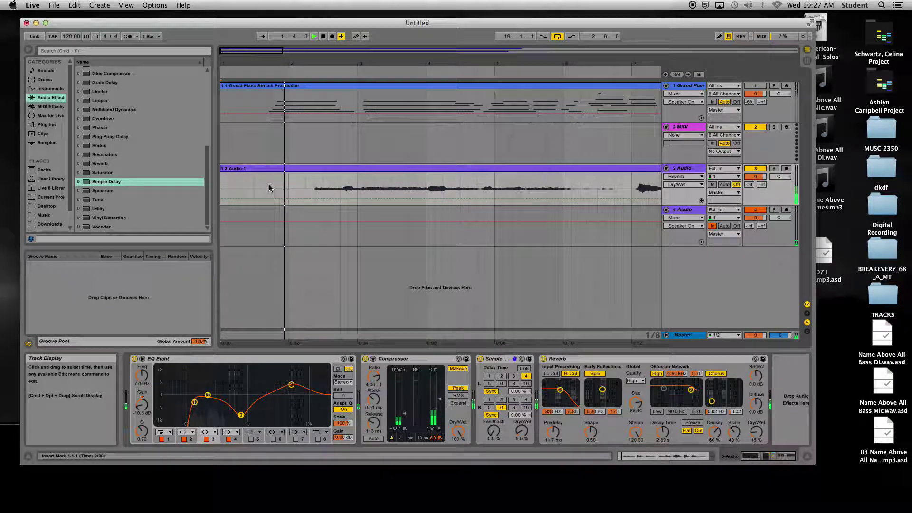
drag(222, 171, 311, 169)
click(313, 171)
key(space)
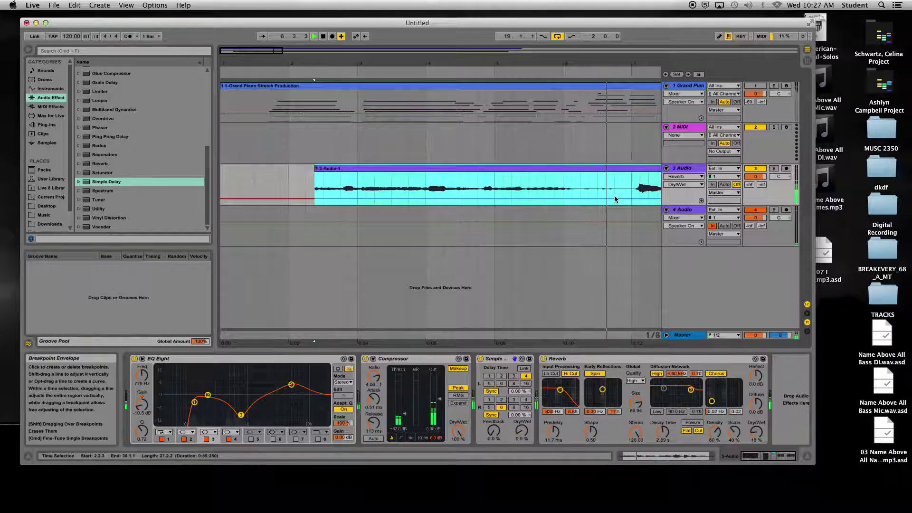
- Cut the quiet gap from 6.2.1 to 6.4.1 out of the 3 Audio clip and audition the cut
drag(580, 193, 615, 195)
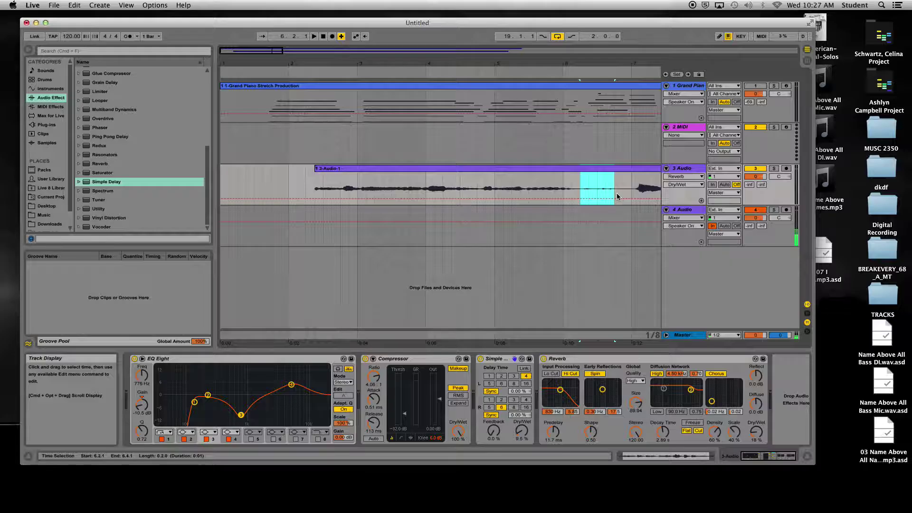
key(super+e)
key(Delete)
click(547, 192)
key(space)
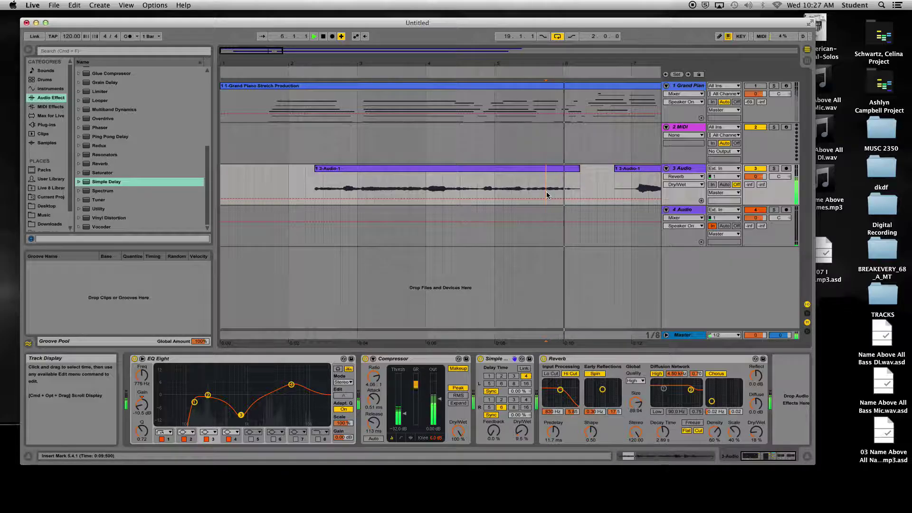
key(space)
- Tighten the gap by shortening the first phrase's end and starting the second phrase at 7.1.1, auditioning the edits
drag(579, 181, 571, 180)
click(537, 187)
key(space)
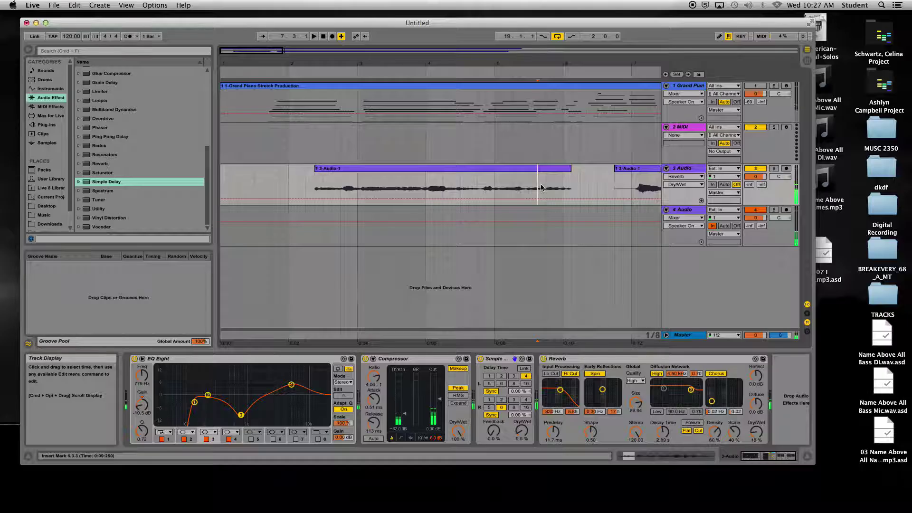
key(space)
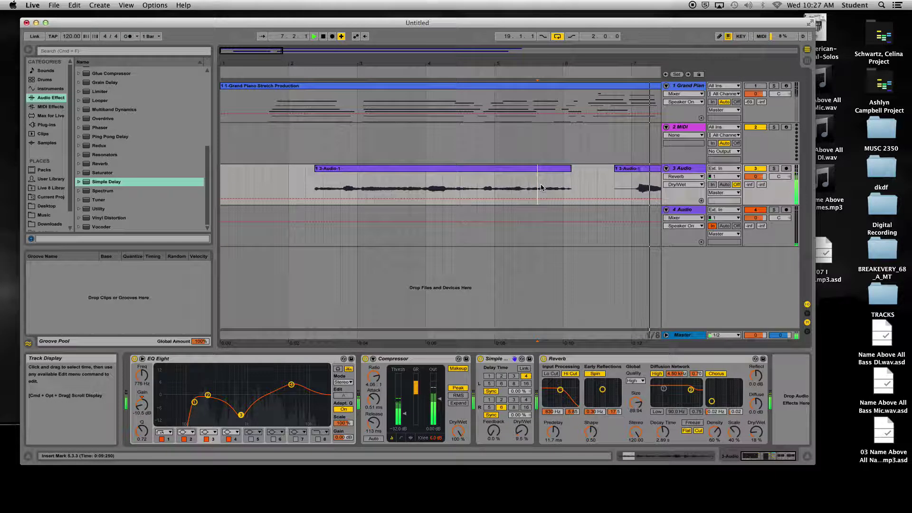
key(space)
drag(615, 169, 632, 168)
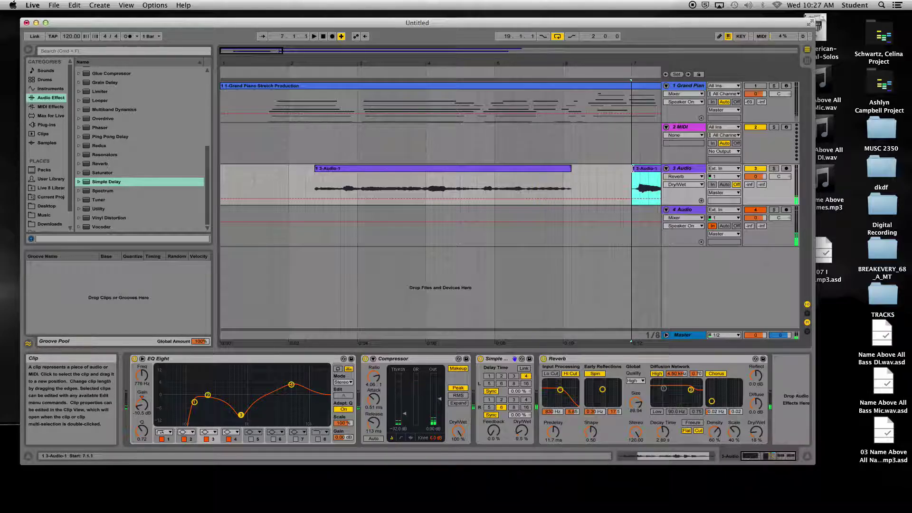
click(545, 180)
key(space)
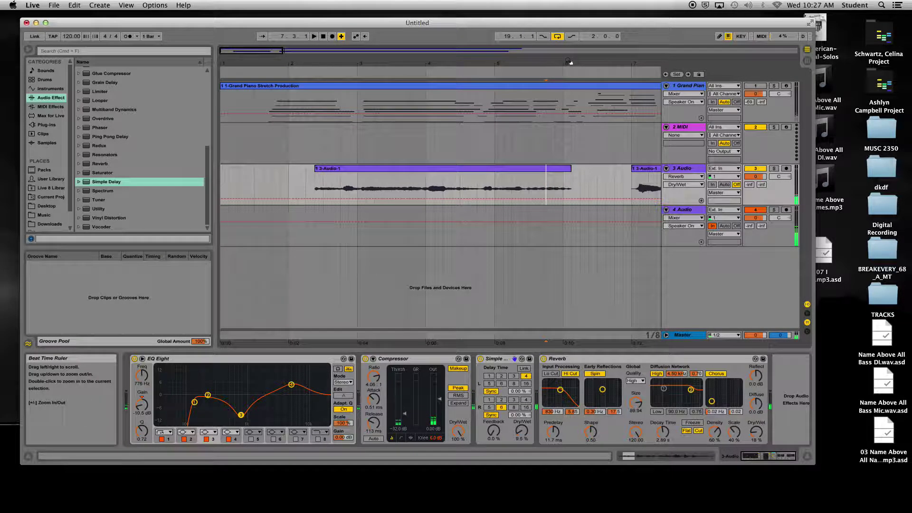
- Trim the end of the first vocal phrase in fine stages just after bar 6, replaying the ending between trims
key(space)
drag(568, 62, 568, 76)
drag(590, 169, 623, 169)
click(547, 179)
key(space)
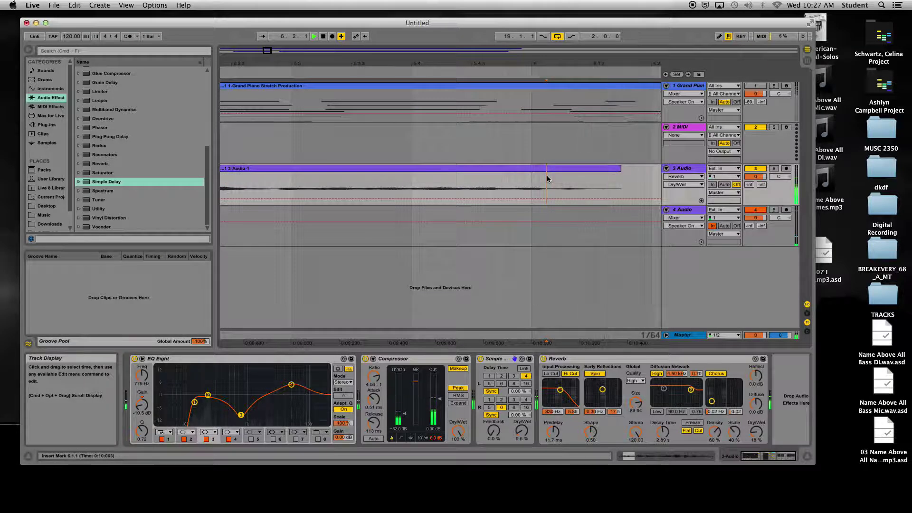
drag(620, 171, 606, 171)
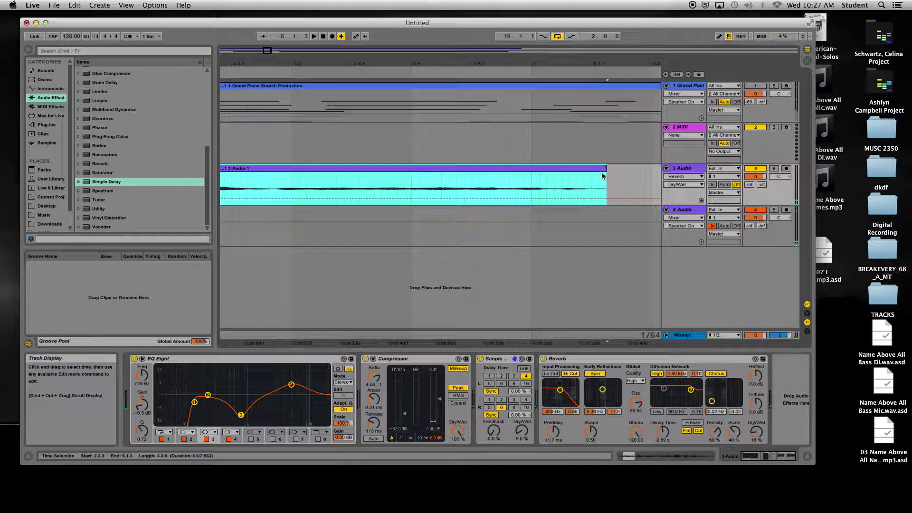
click(561, 185)
key(space)
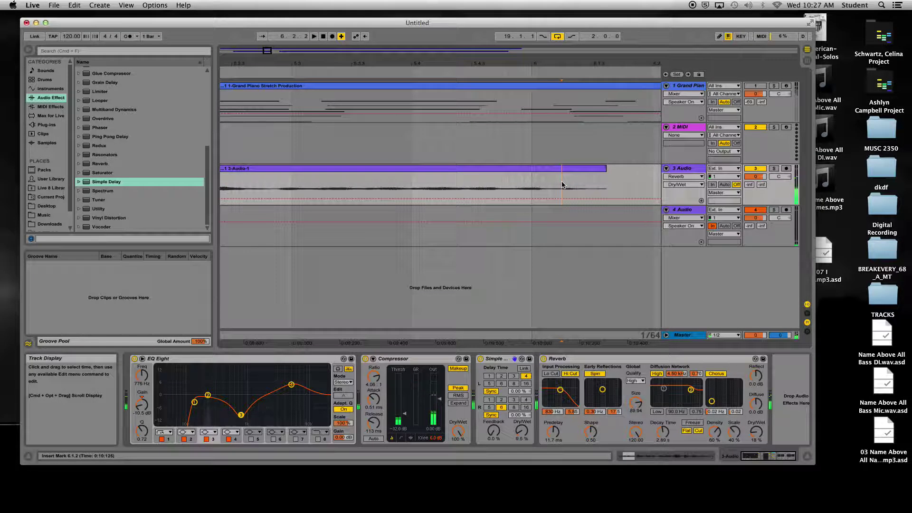
drag(606, 180, 591, 180)
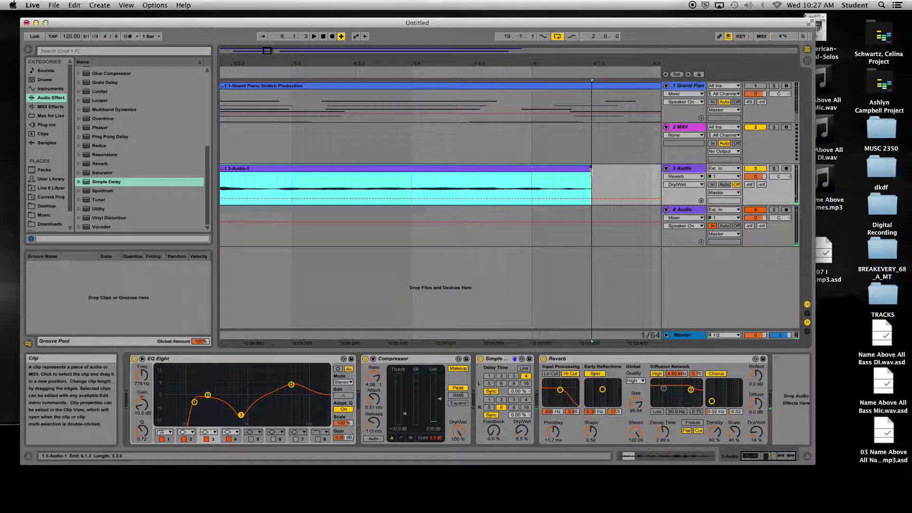
click(530, 184)
key(space)
drag(504, 66, 505, 66)
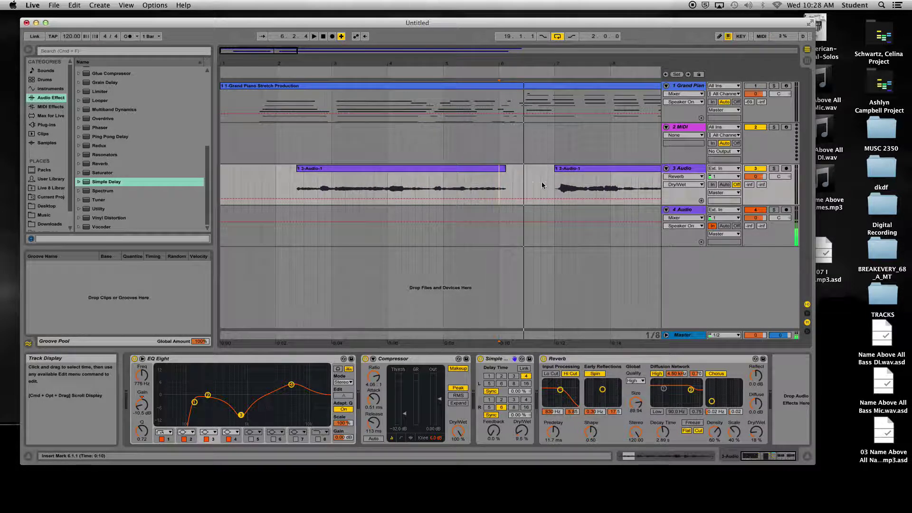
- Undo all the trims and the cut made to the 3 Audio clip
key(super+z)
key(super+z)
key(super+z)
key(super+z)
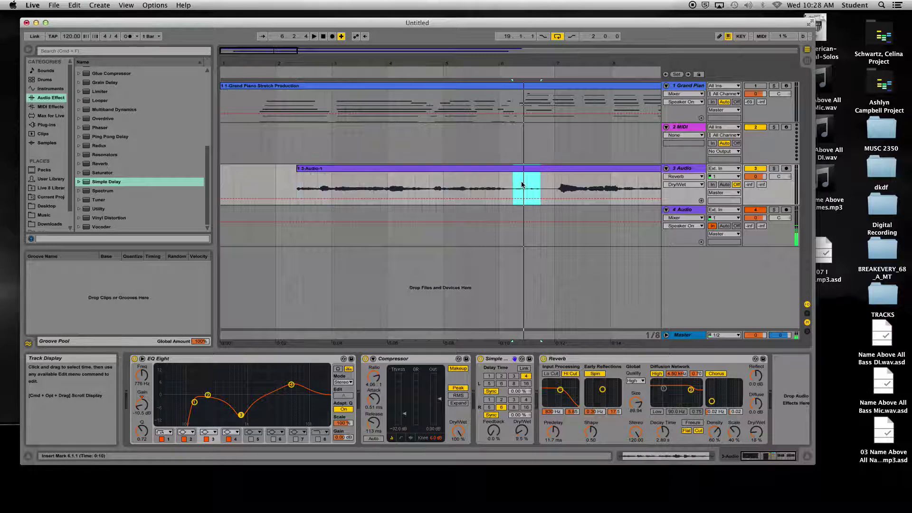
key(super+z)
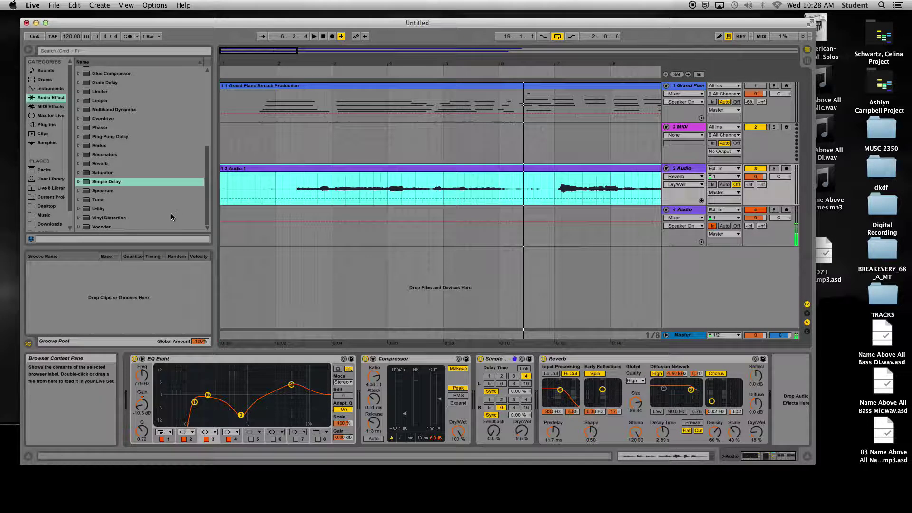
- Add a Gate to the 3 Audio track and place it first in the device chain, before EQ Eight
drag(207, 179, 204, 101)
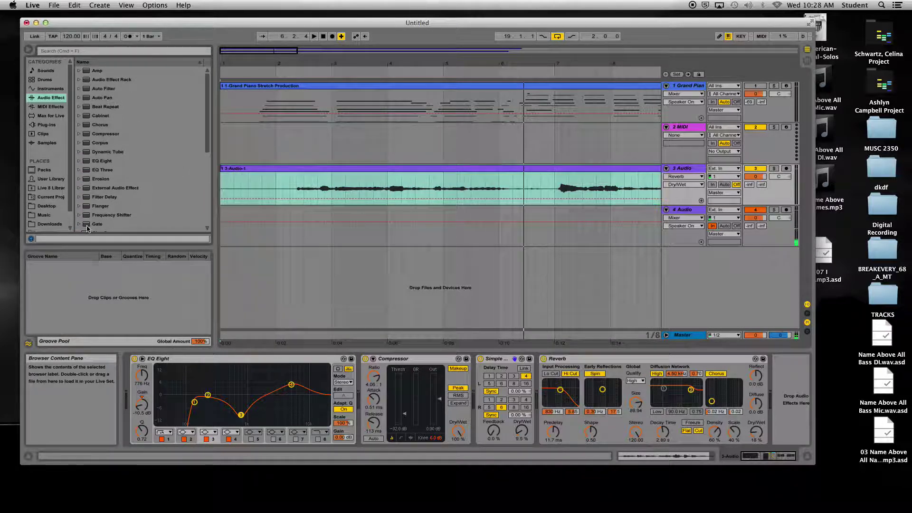
drag(87, 229, 168, 209)
drag(237, 190, 238, 191)
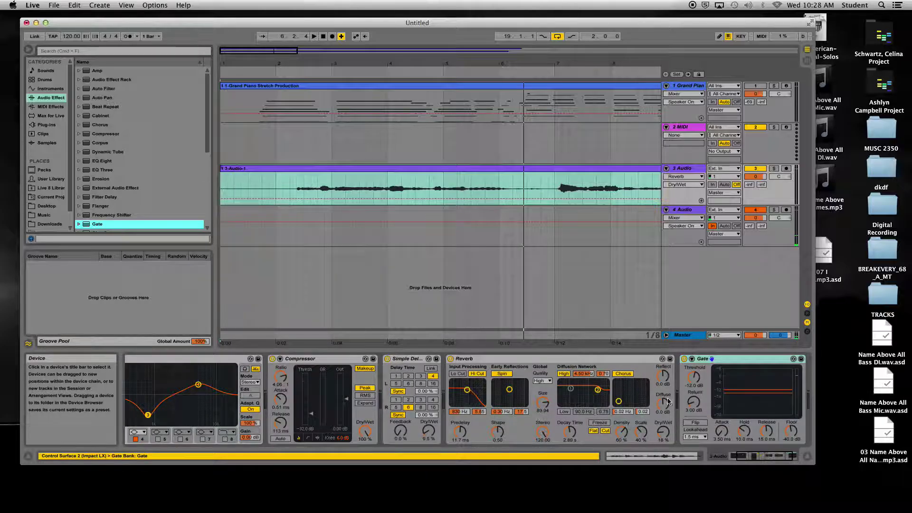
drag(508, 365, 273, 368)
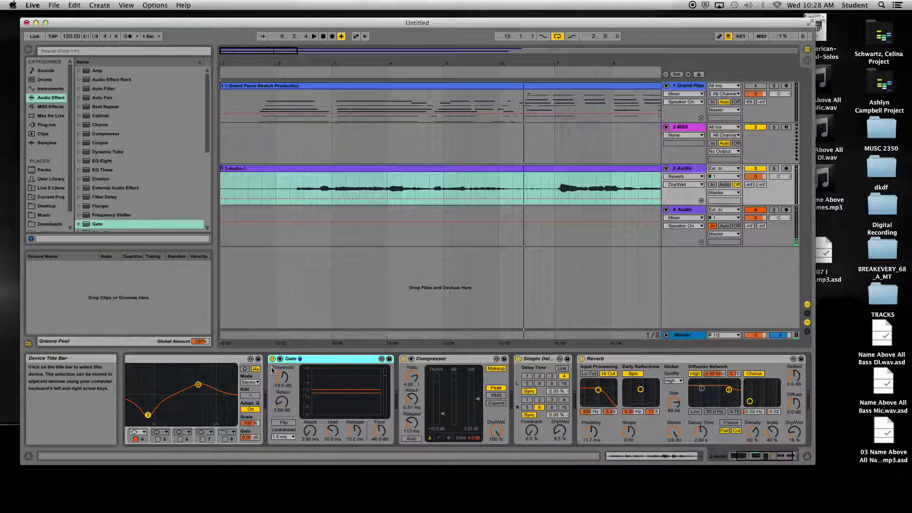
drag(401, 359, 164, 369)
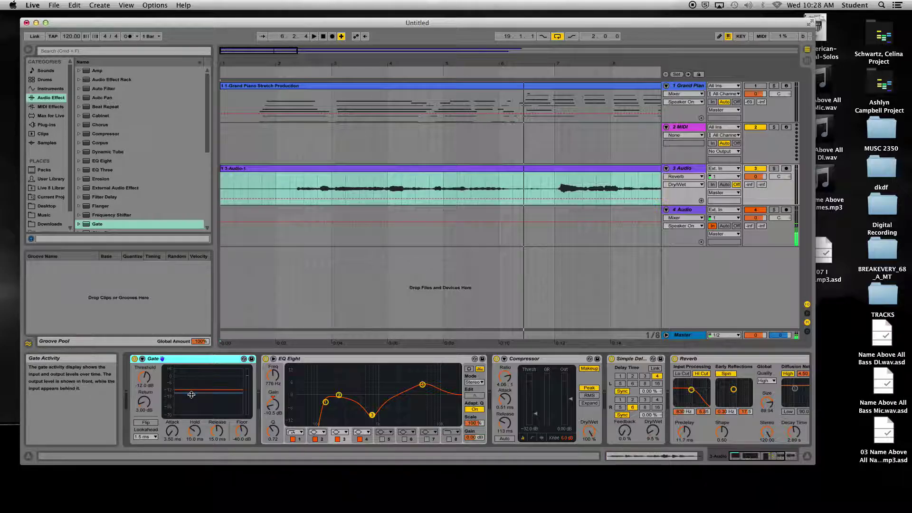
- Raise the Gate's Return to about 9.5 dB and set its Threshold to -11.5 dB, playing the take to listen
drag(192, 395, 192, 399)
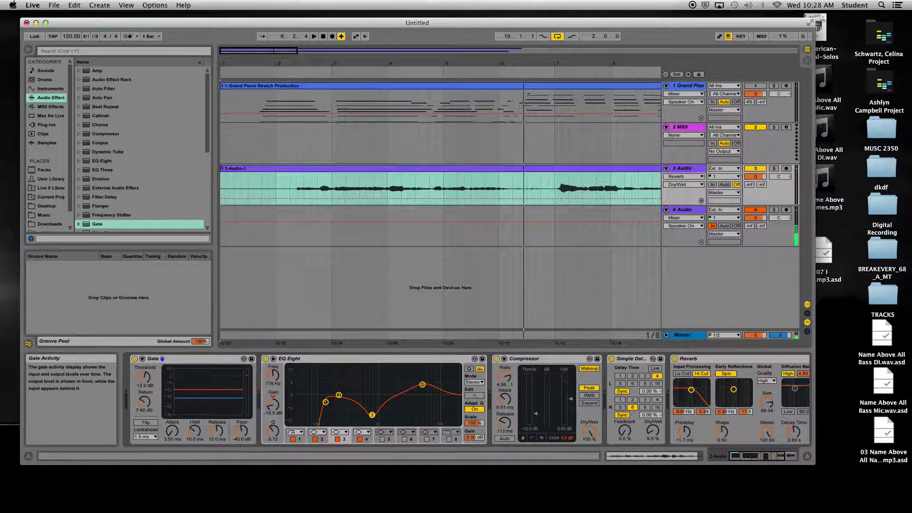
click(144, 375)
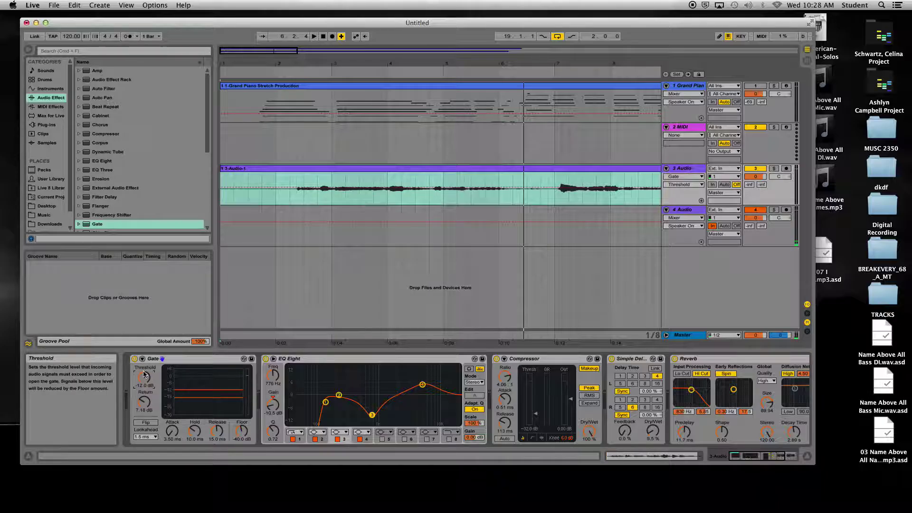
drag(145, 377, 144, 374)
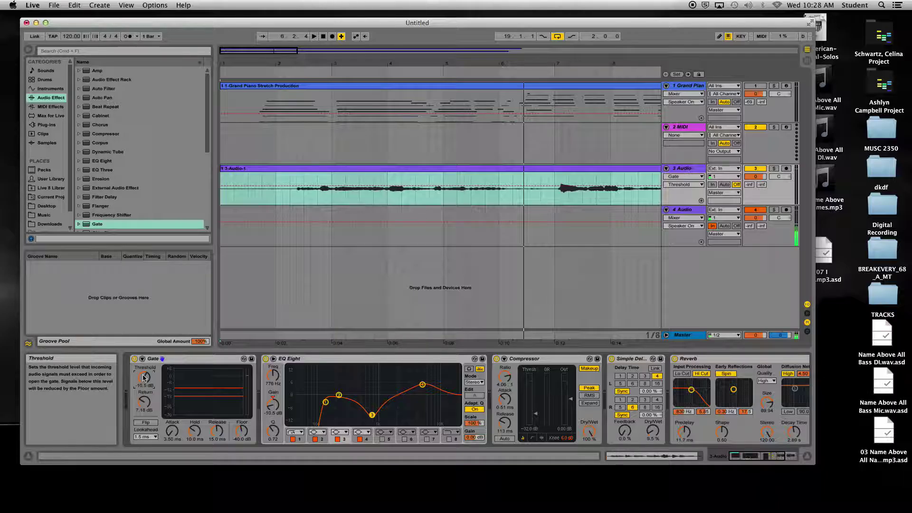
key(space)
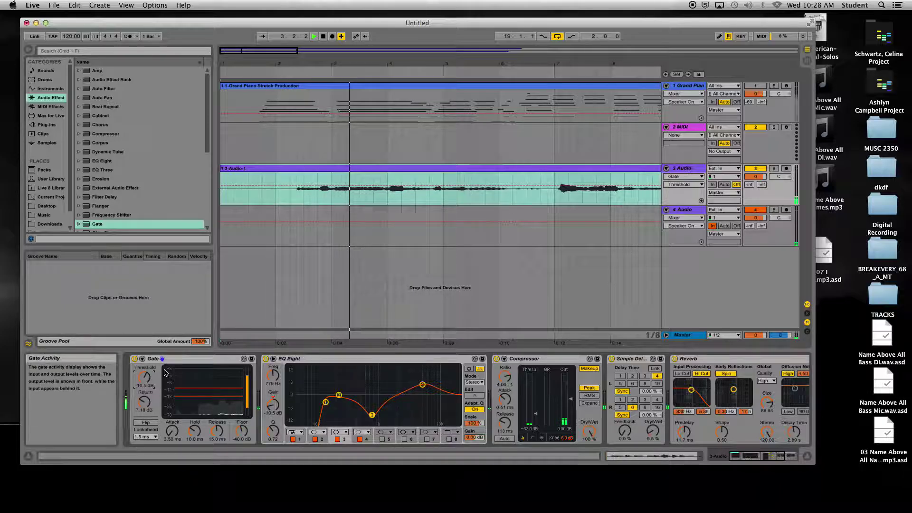
drag(144, 402, 145, 380)
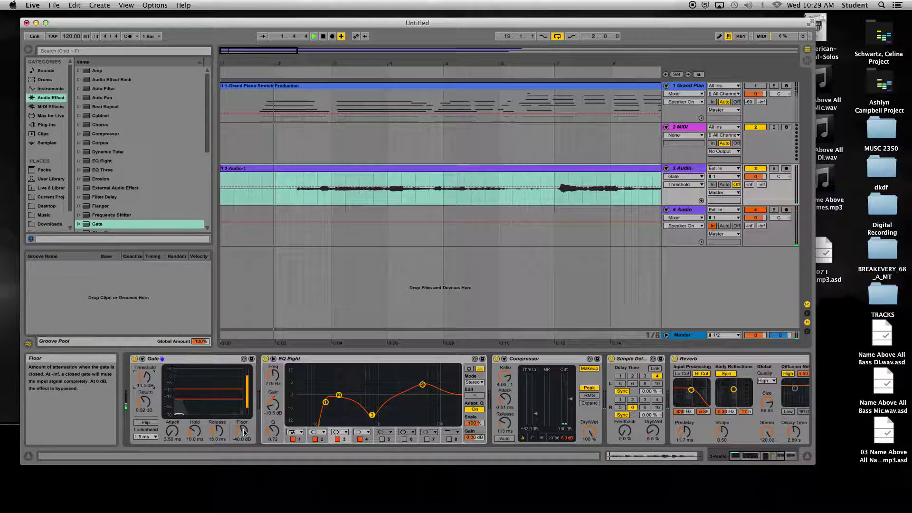
- Adjust the Gate's Threshold in stages to -35.8 dB while replaying the opening phrases
key(space)
drag(143, 377, 144, 383)
key(space)
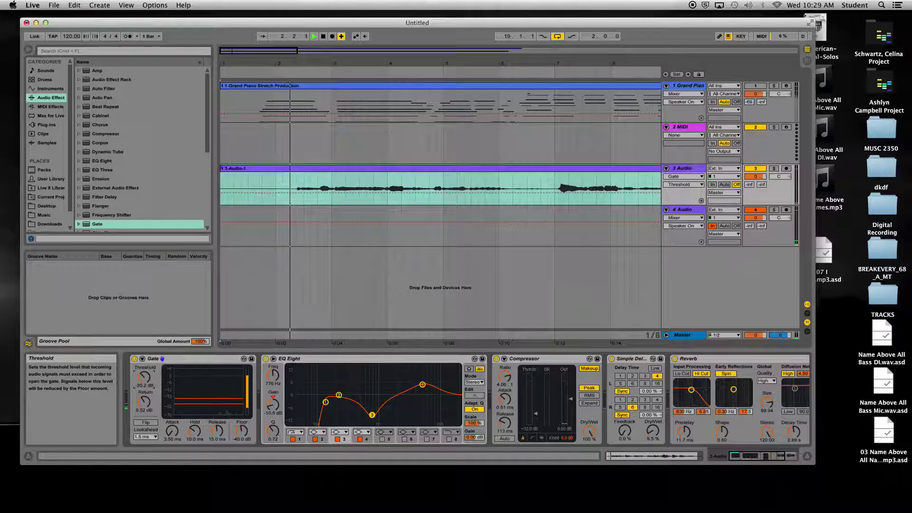
drag(143, 376, 144, 403)
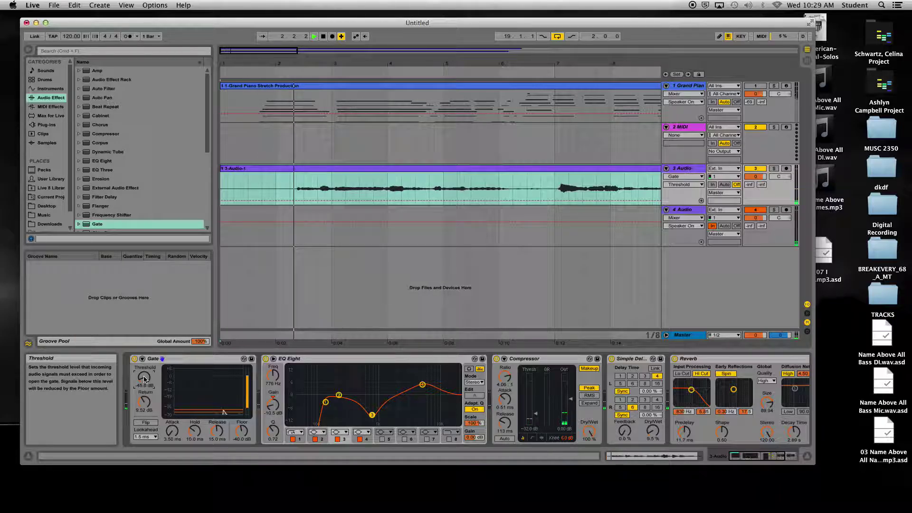
drag(144, 378, 144, 376)
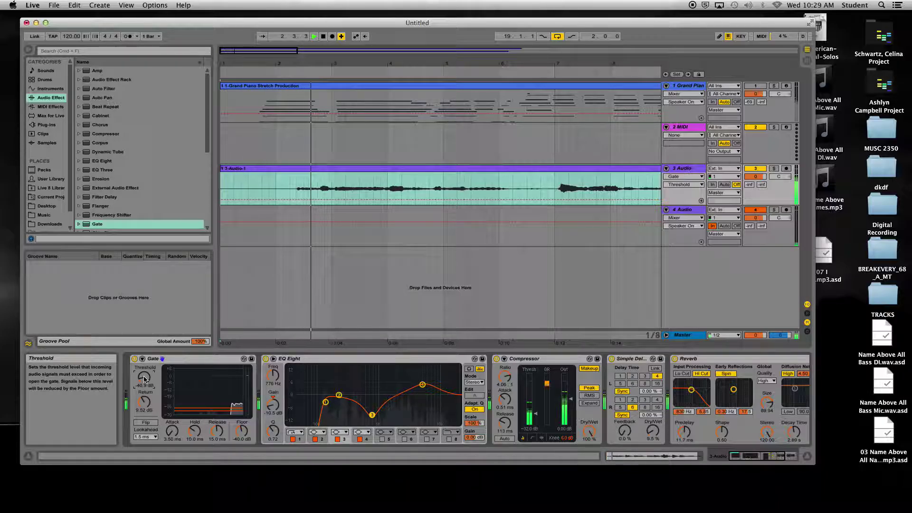
key(space)
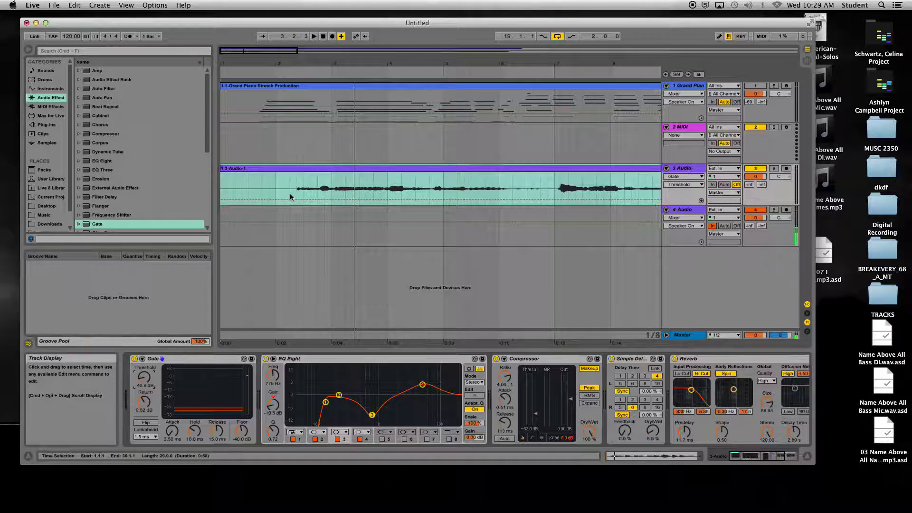
key(space)
key(space)
key(space)
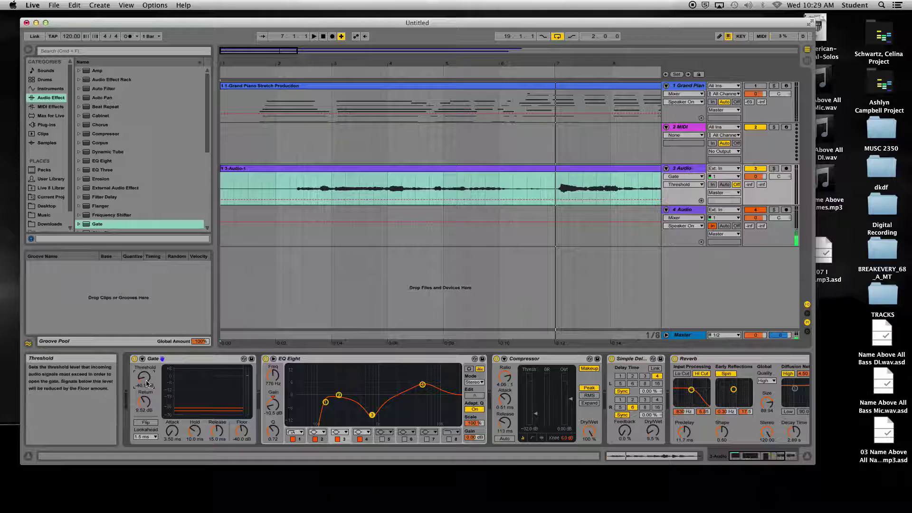
key(space)
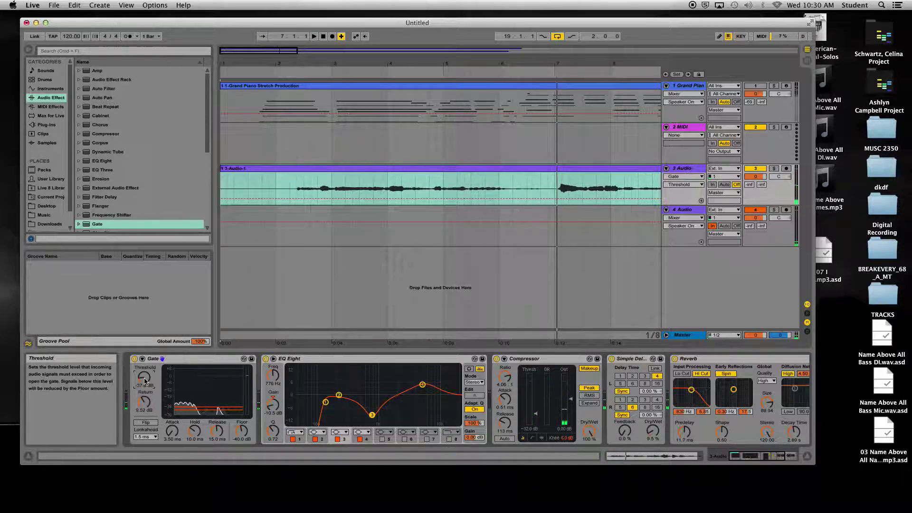
drag(145, 382, 145, 379)
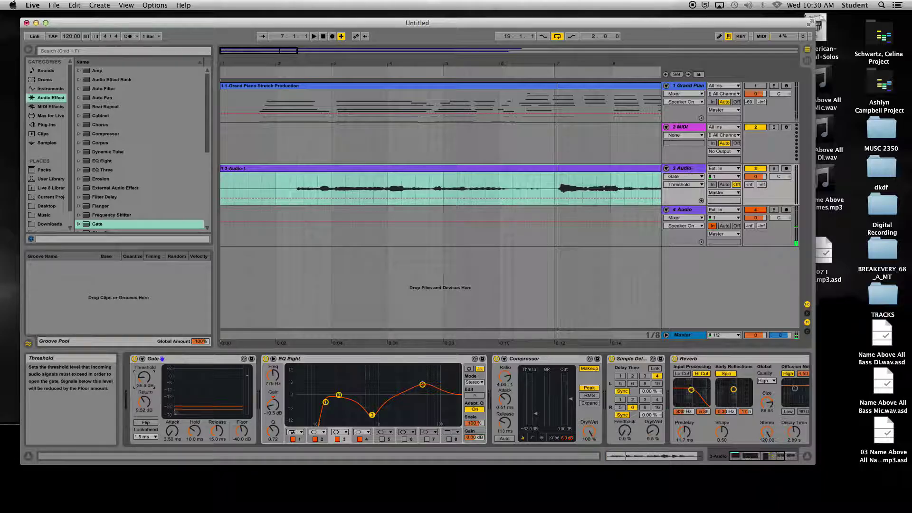
- Replay the quiet gap from 6.2.1 to 6.4.3 and the passage from 8.3.1 on the 3 Audio track to check the gating
key(space)
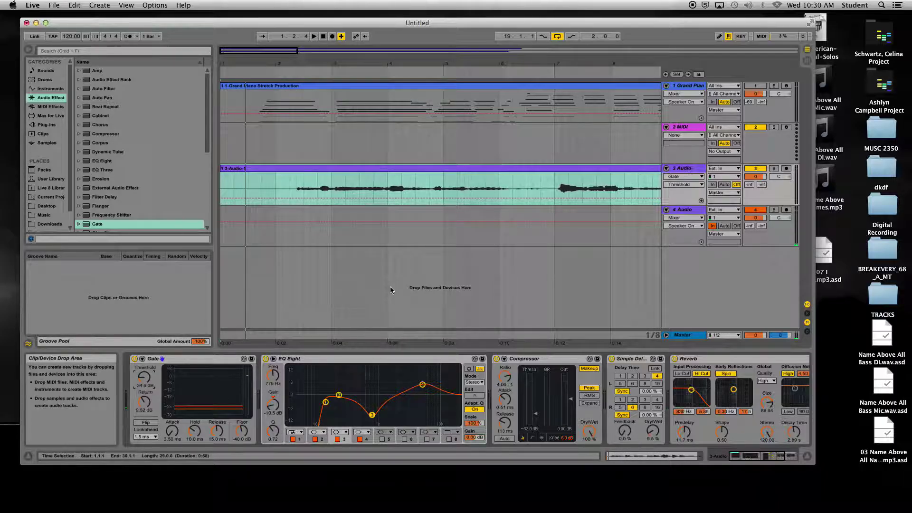
drag(513, 190, 547, 190)
key(space)
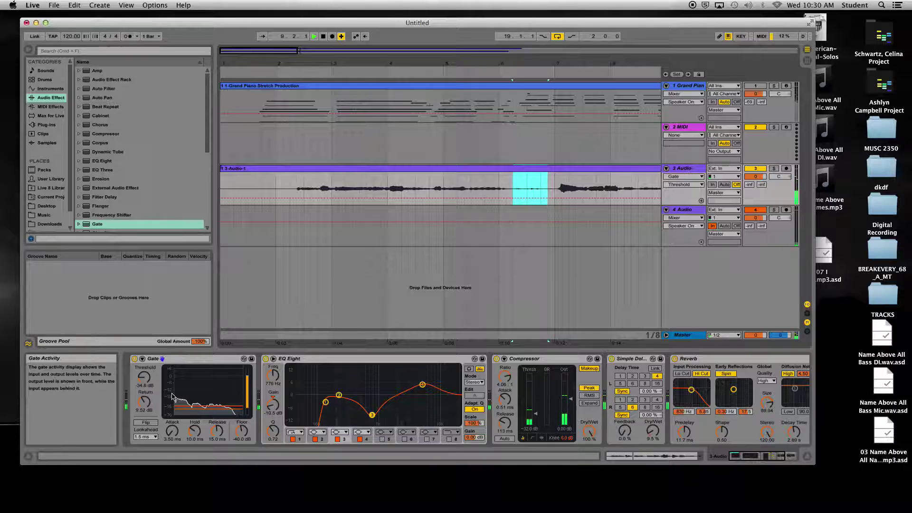
key(space)
key(space)
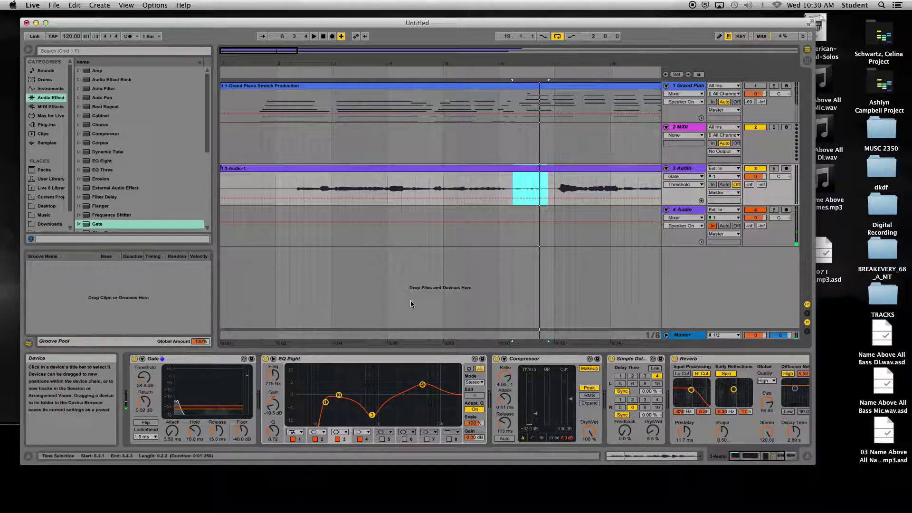
drag(510, 63, 365, 63)
click(491, 189)
key(space)
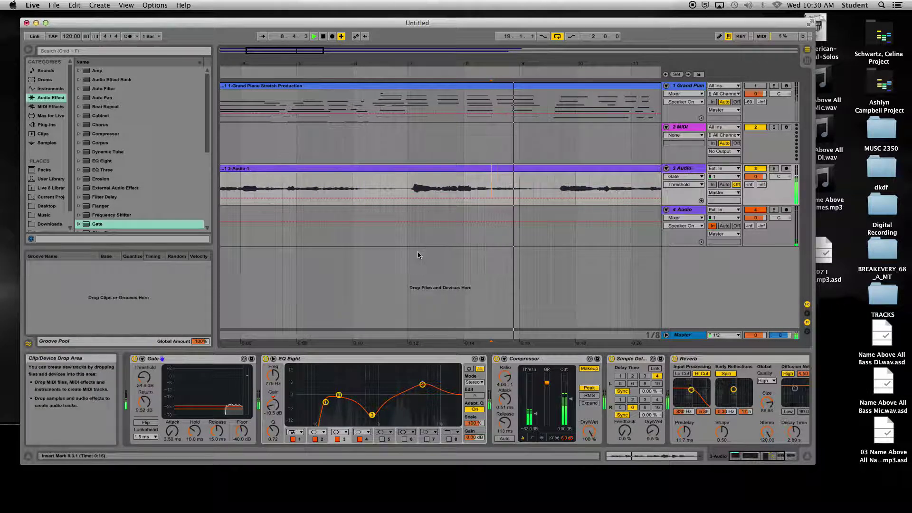
- Raise the Gate's Return to about 16.5 dB while playing and stopping the take to listen
drag(144, 402, 143, 404)
key(space)
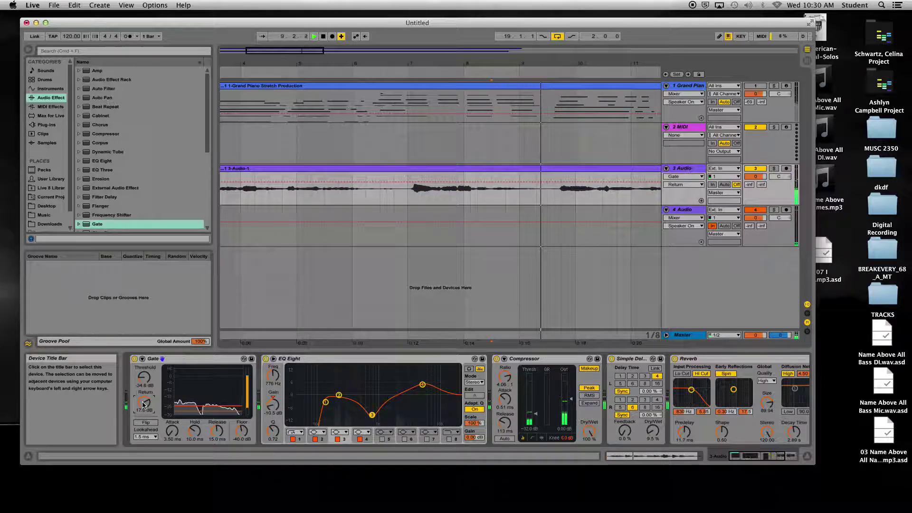
key(space)
key(space)
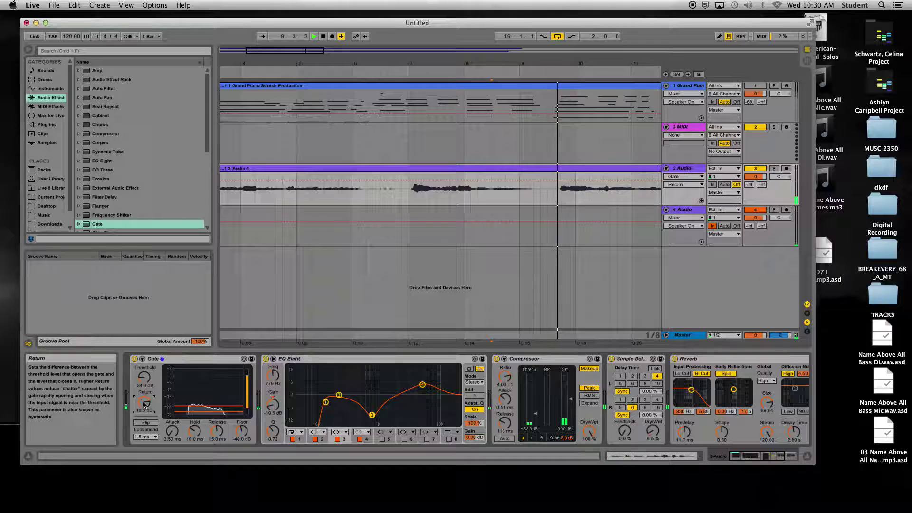
key(space)
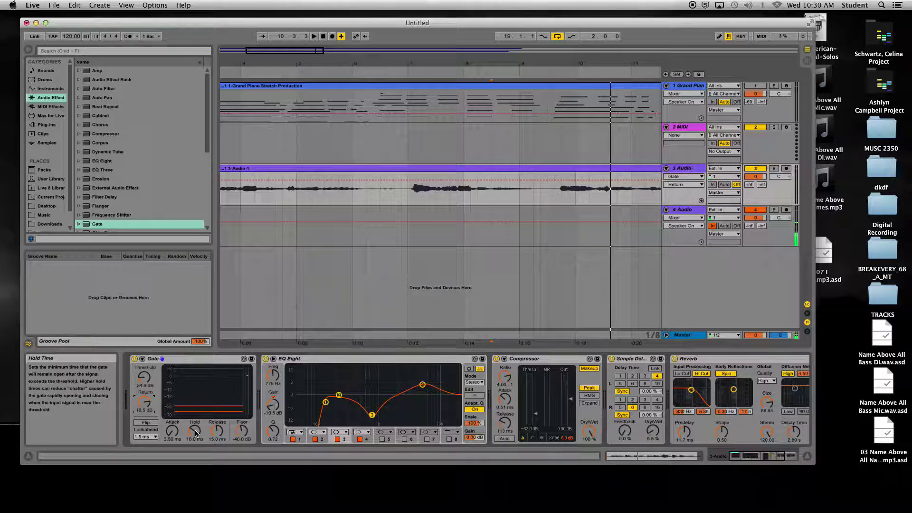
- Set the Gate's Hold to 29.0 ms and its Release to 42.6 ms
click(194, 431)
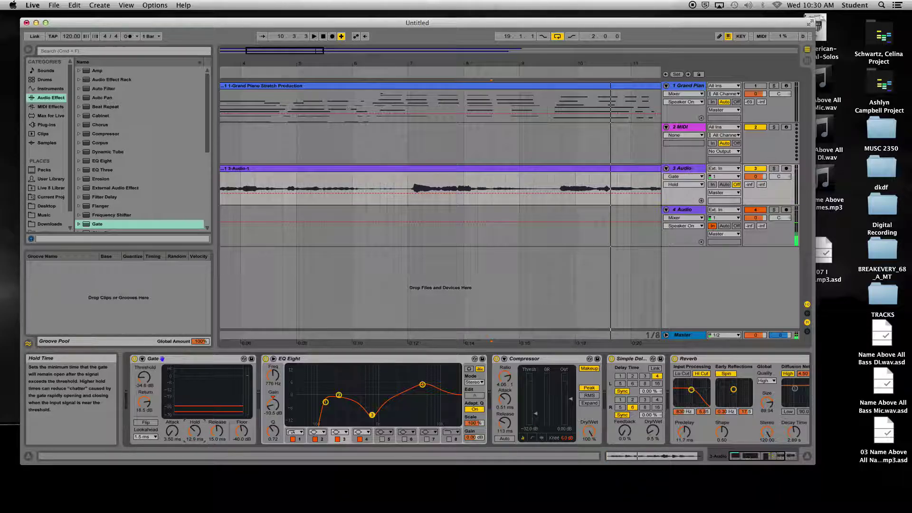
drag(194, 431, 195, 427)
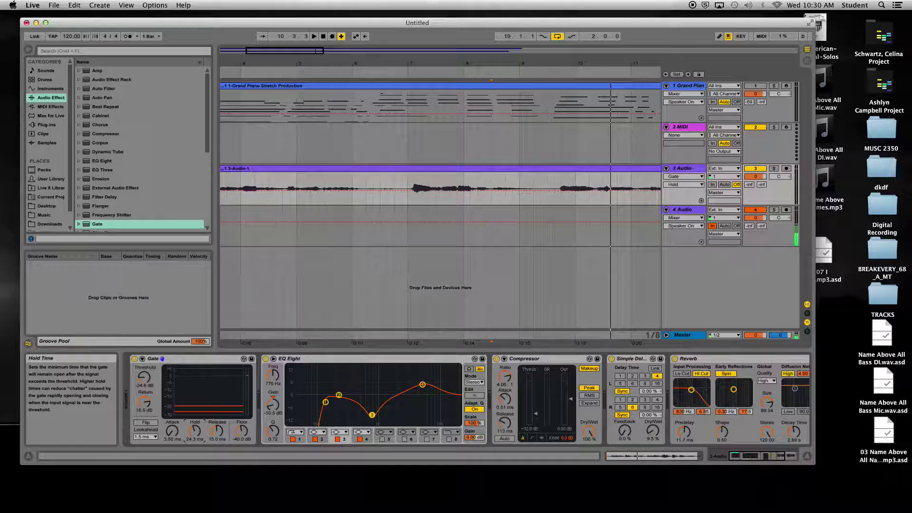
click(217, 430)
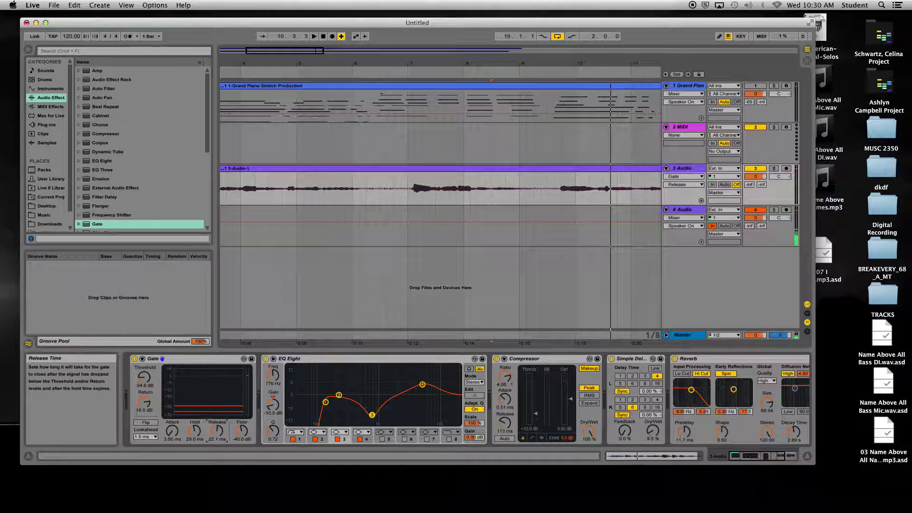
drag(217, 430, 217, 427)
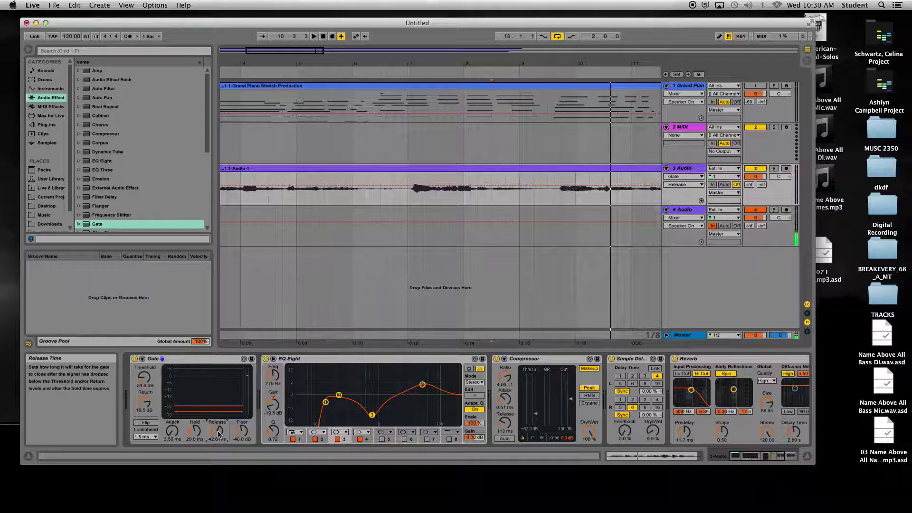
- During playback, adjust EQ Eight's band 2 and move band 3 to about 590 Hz and -6.57 dB on the 3 Audio track
key(space)
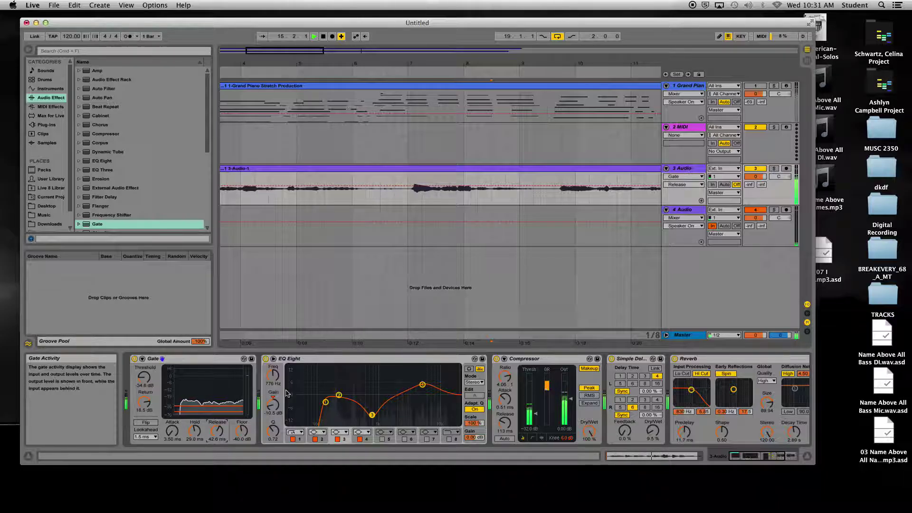
click(338, 395)
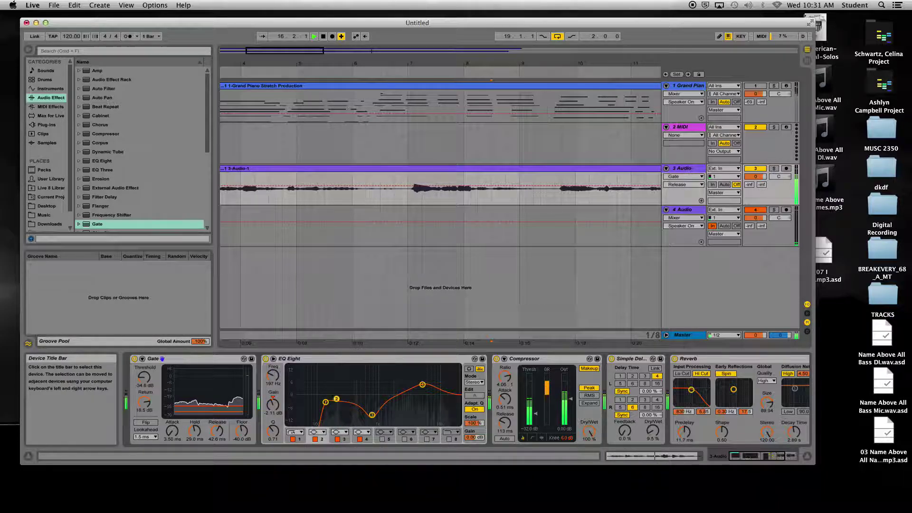
drag(337, 396, 352, 408)
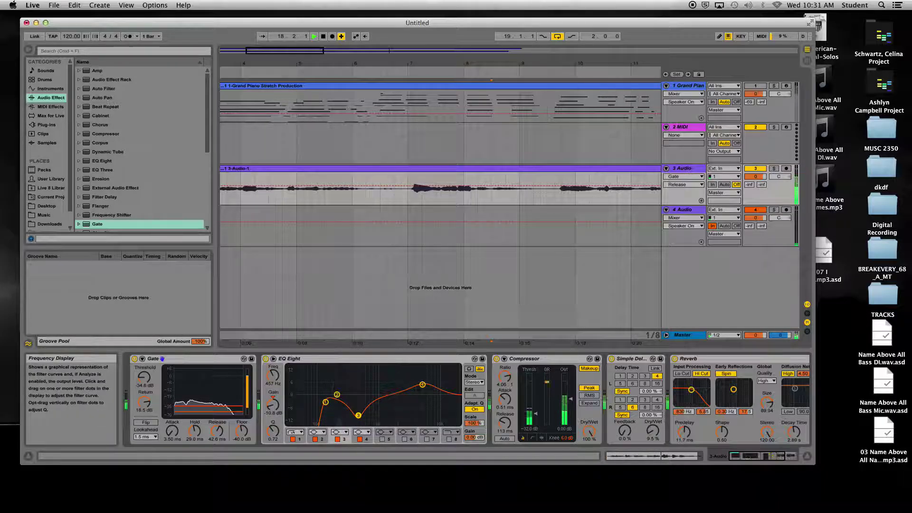
drag(358, 415, 358, 414)
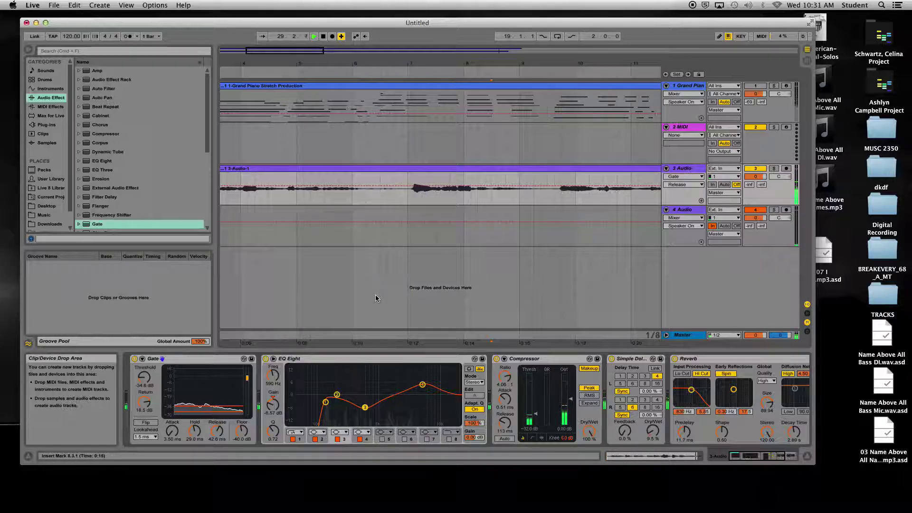
key(space)
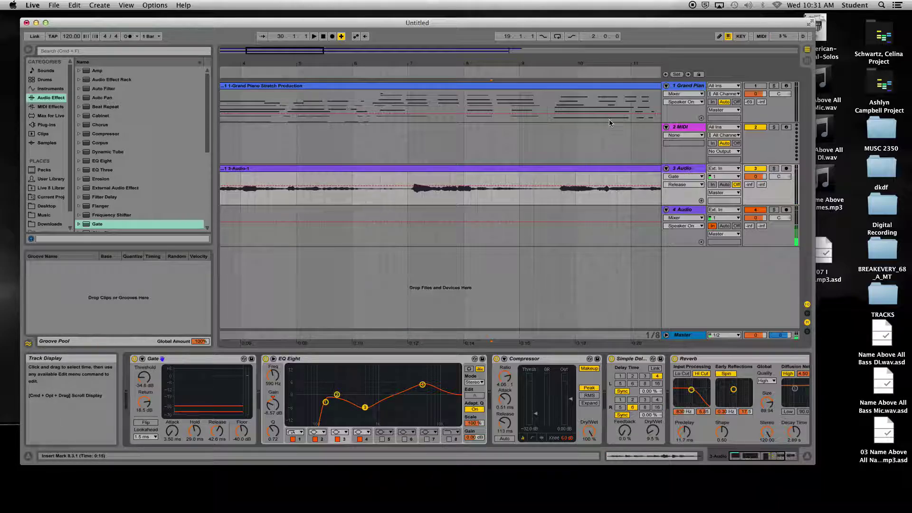
- Play the song from the start with the Grand Piano track switched on and lower that track's volume to about -7 dB
click(323, 37)
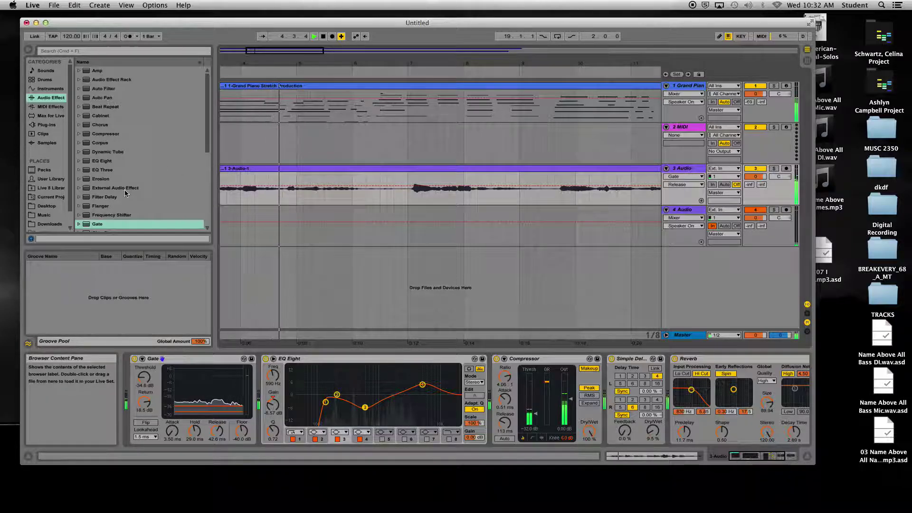
drag(205, 142, 205, 181)
drag(755, 93, 755, 121)
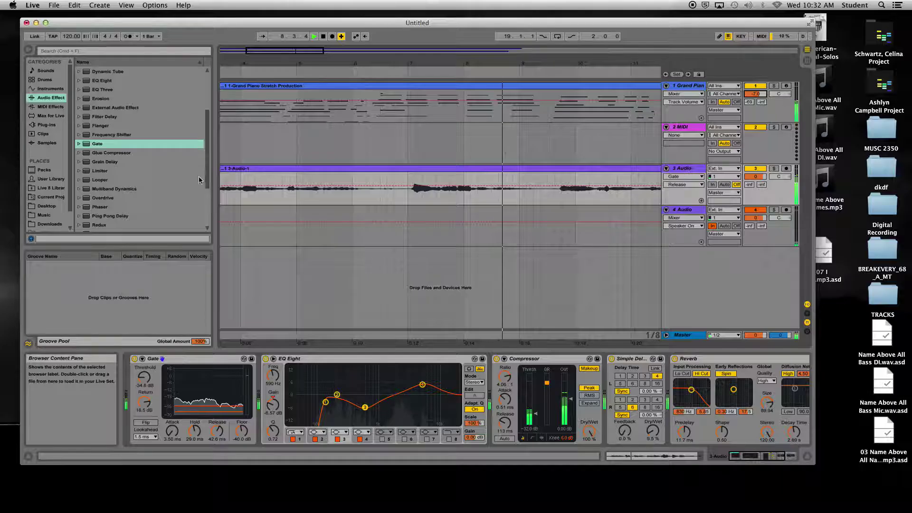
- Add a Reverb at the end of the Grand Piano track's device chain with Dry/Wet at about 54% and Decay Time at 1.47 s
drag(207, 175, 207, 204)
drag(99, 178, 267, 107)
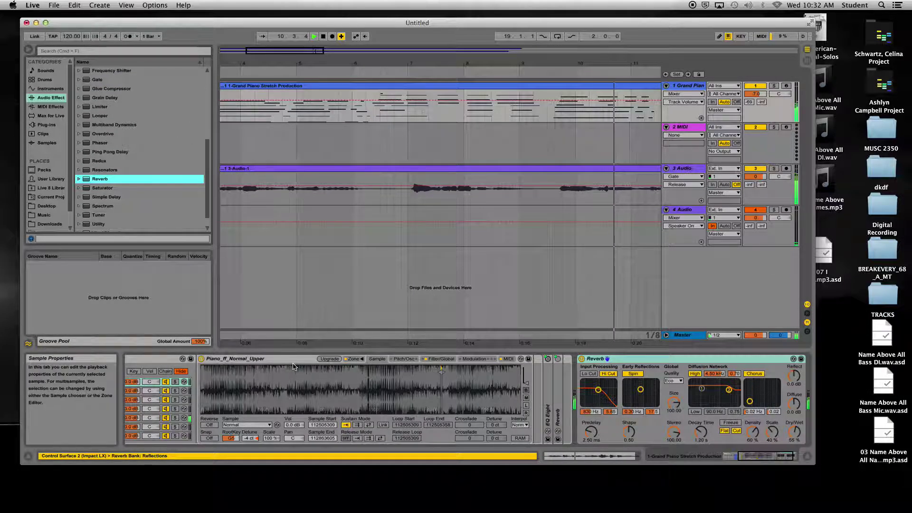
drag(790, 433, 790, 432)
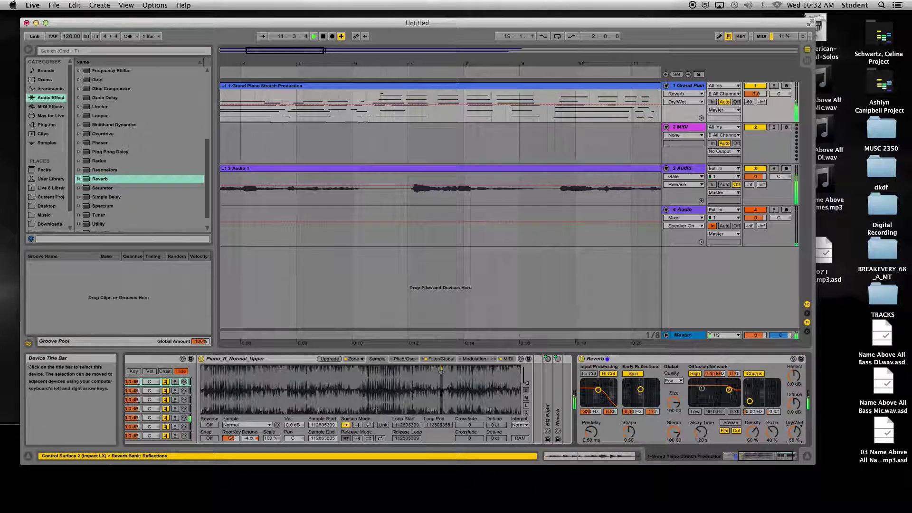
click(678, 383)
click(678, 383)
drag(794, 432, 796, 430)
drag(700, 432, 695, 440)
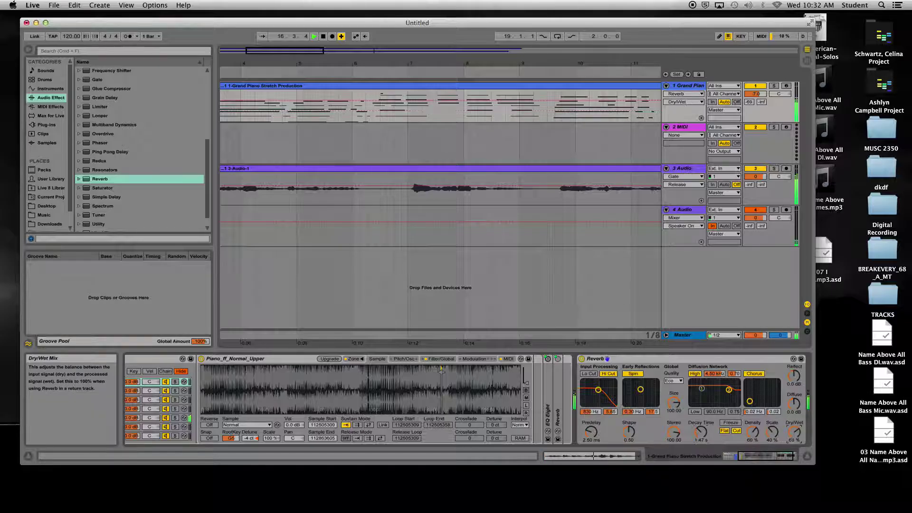
- Switch off Spin in the piano Reverb's early reflections, and set Predelay to 11.7 ms and Decay Time to 1.92 s
click(638, 375)
drag(590, 430, 589, 435)
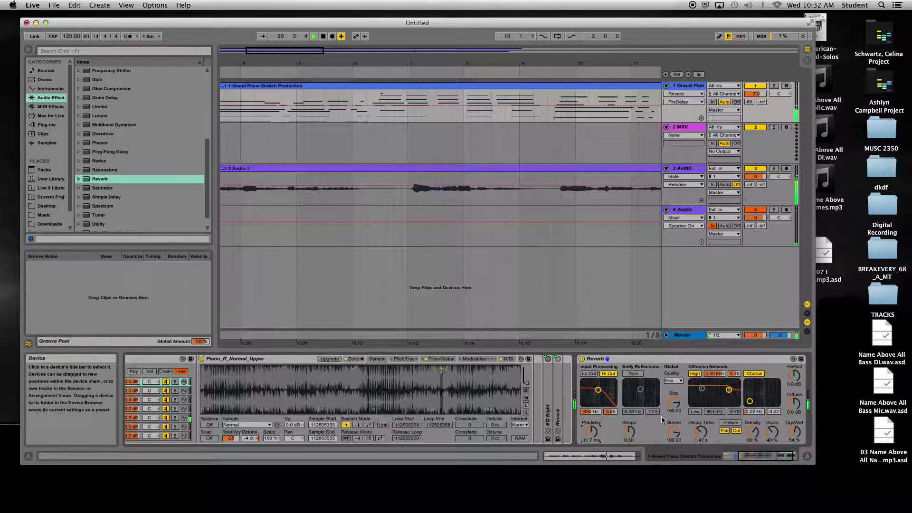
click(700, 432)
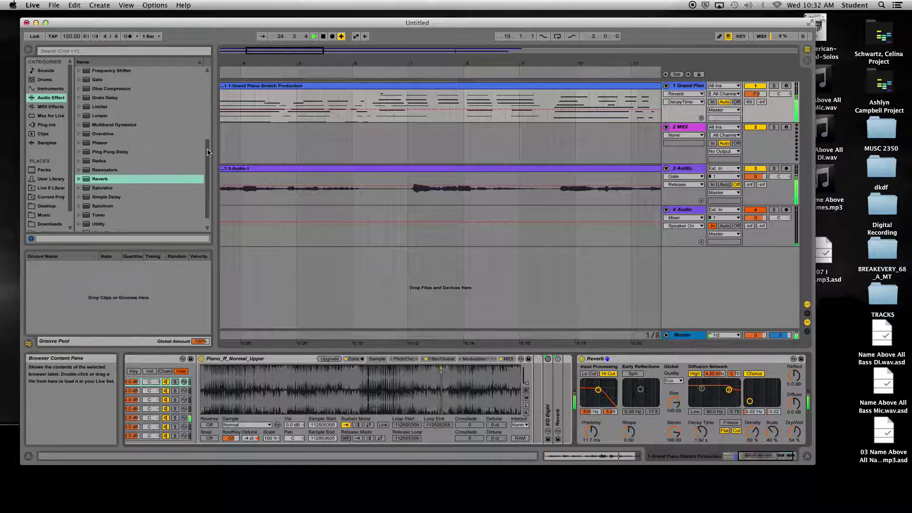
- Collapse the Grand Piano Stretch rack by hiding its chains, devices and macro controls
scroll(207, 153, up, 5)
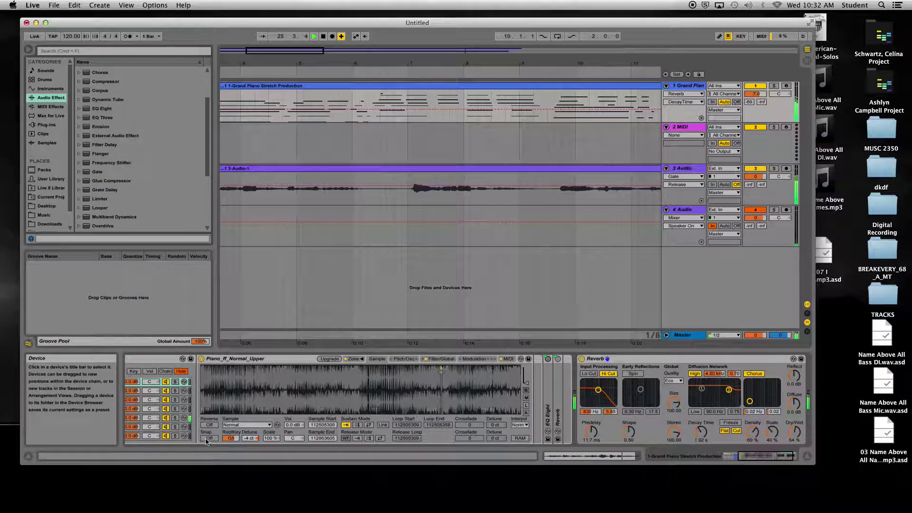
scroll(194, 441, left, 5)
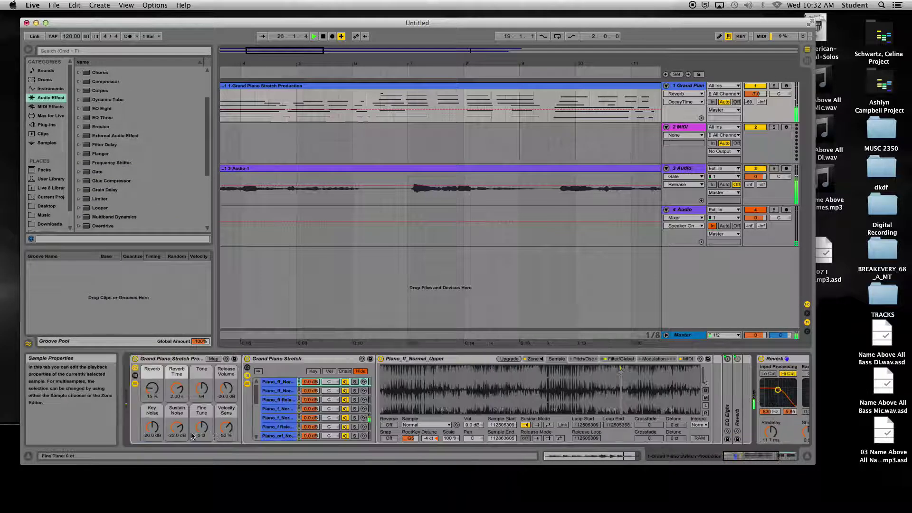
click(135, 384)
click(135, 375)
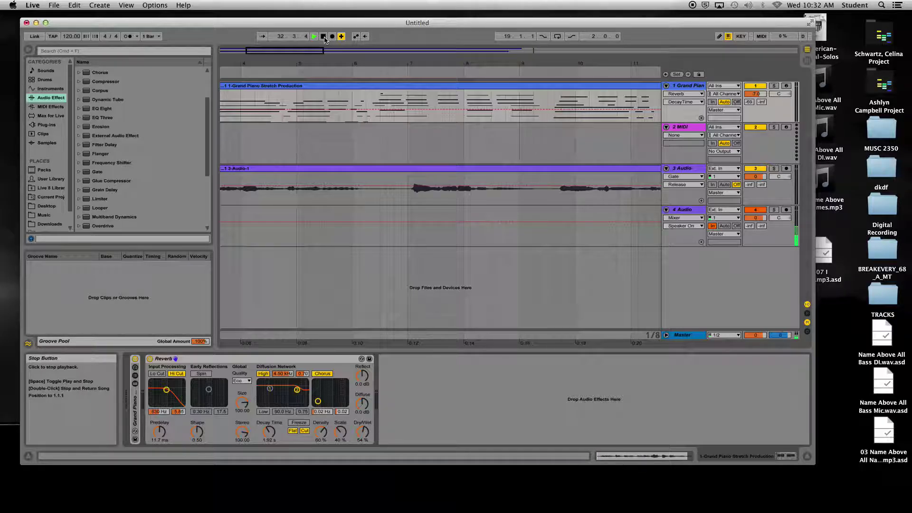
mouse_move(329, 510)
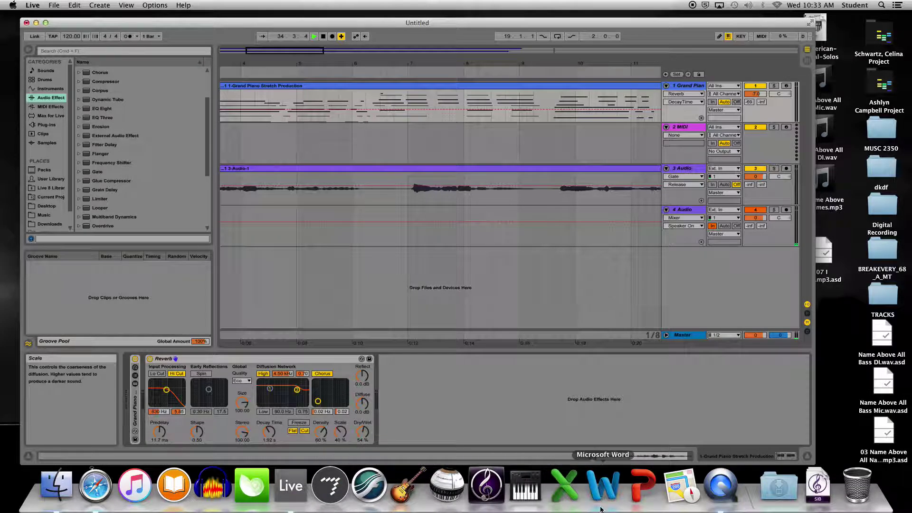
click(721, 486)
right_click(720, 486)
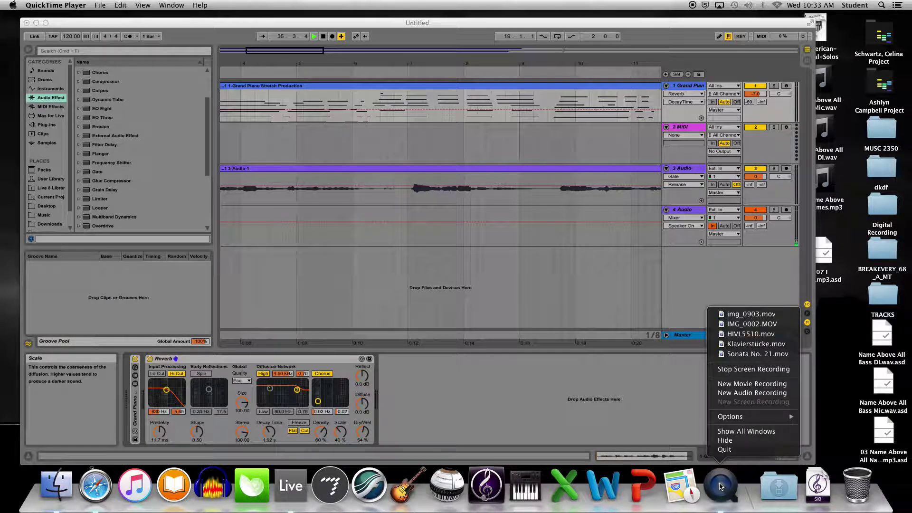